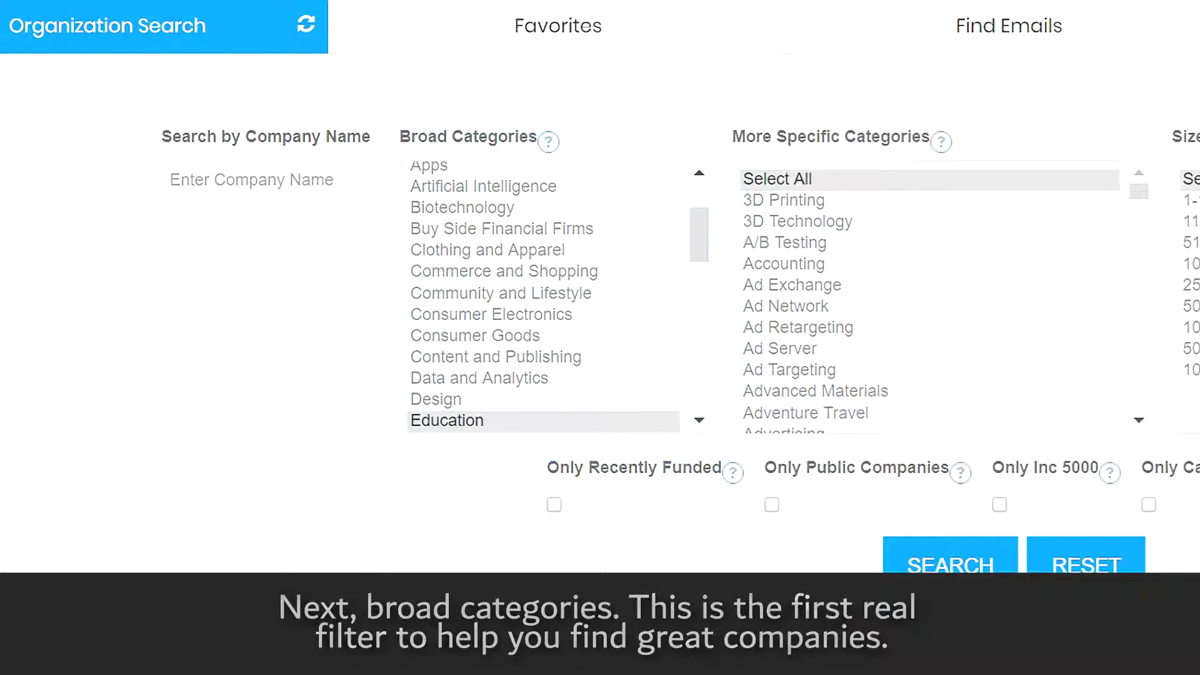
# Look through the Broad Categories list and try out Select All, Accelerator/incubator, Administrative Services, and Agriculture and Farming as the filter.
pyautogui.moveTo(703, 230); pyautogui.dragTo(697, 377)
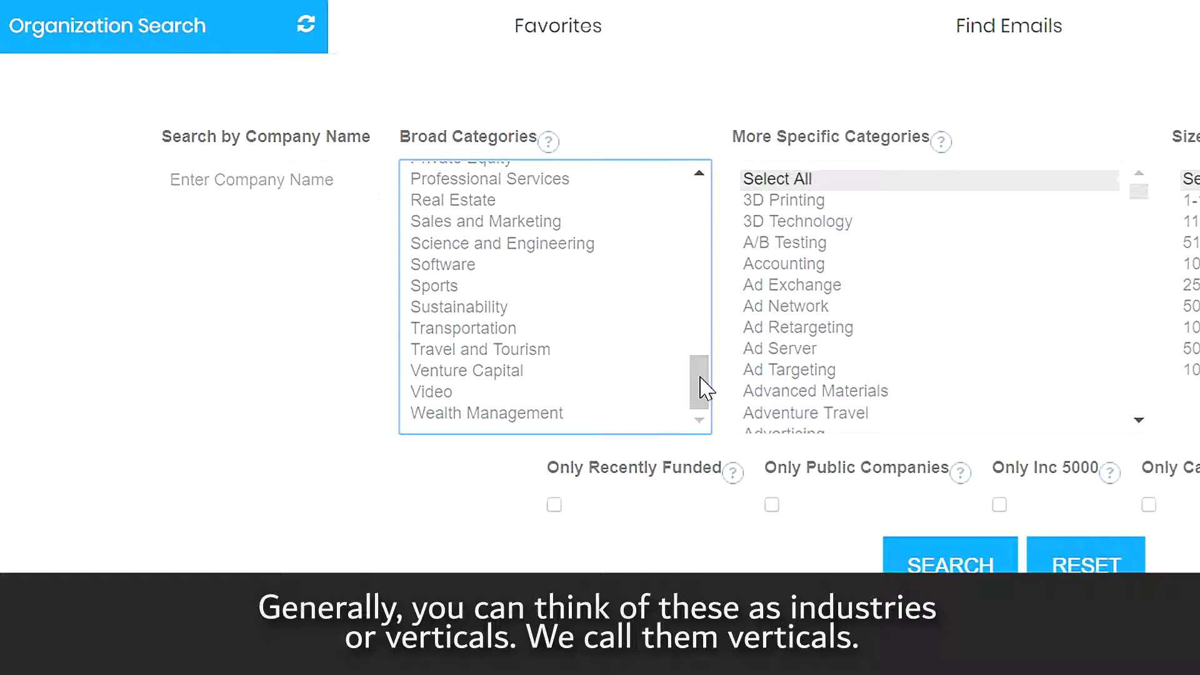
pyautogui.moveTo(706, 387); pyautogui.dragTo(722, 199)
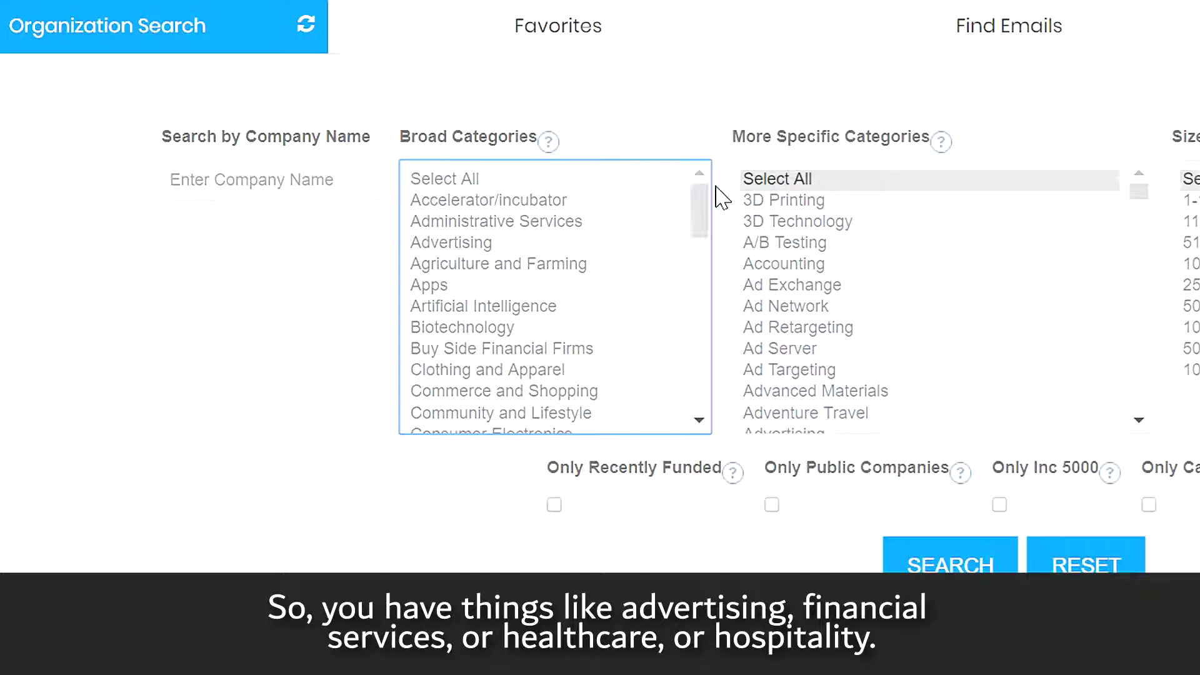
pyautogui.click(452, 177)
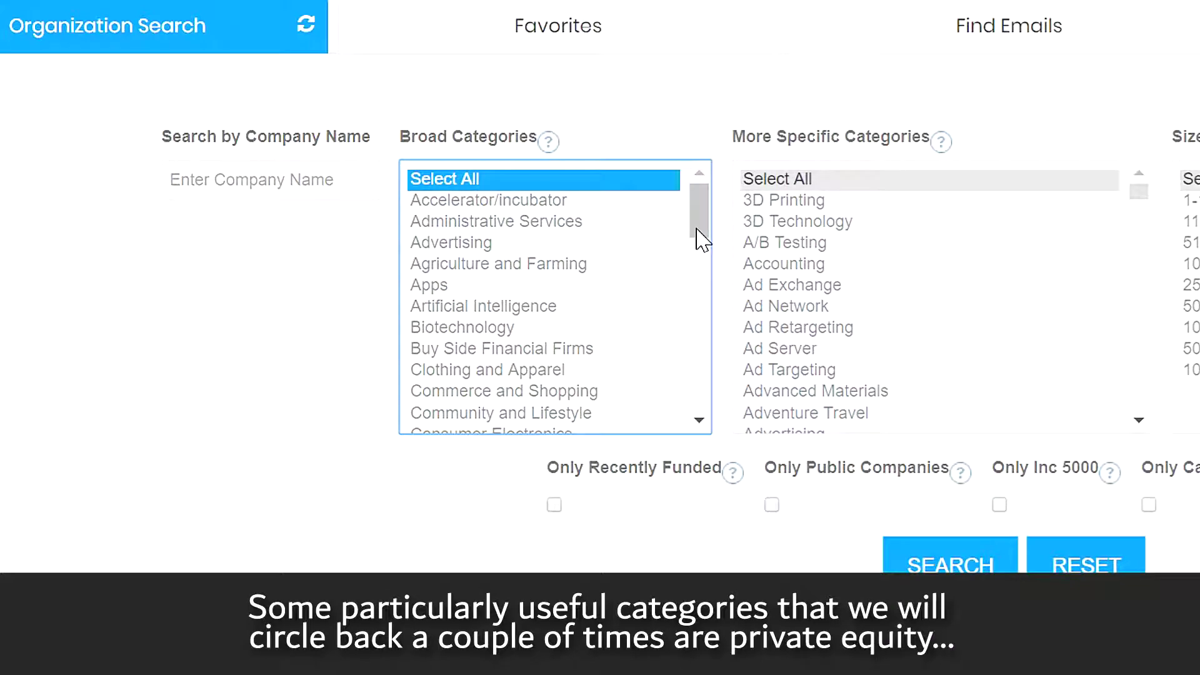
pyautogui.click(530, 201)
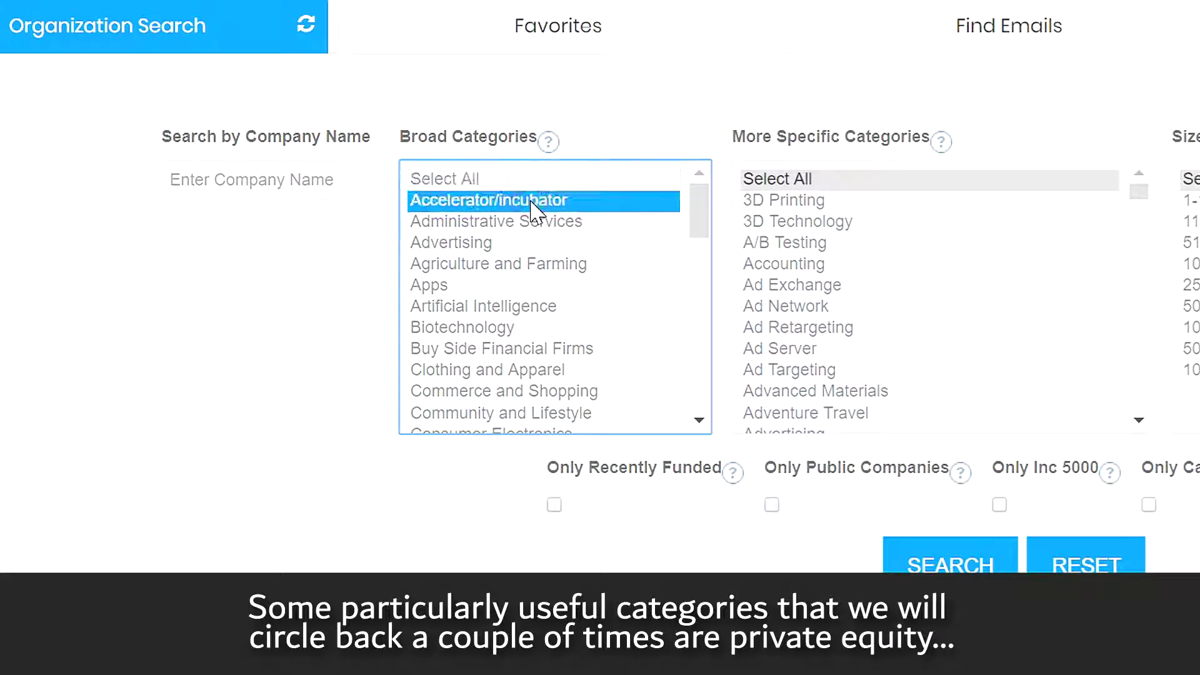
pyautogui.click(531, 224)
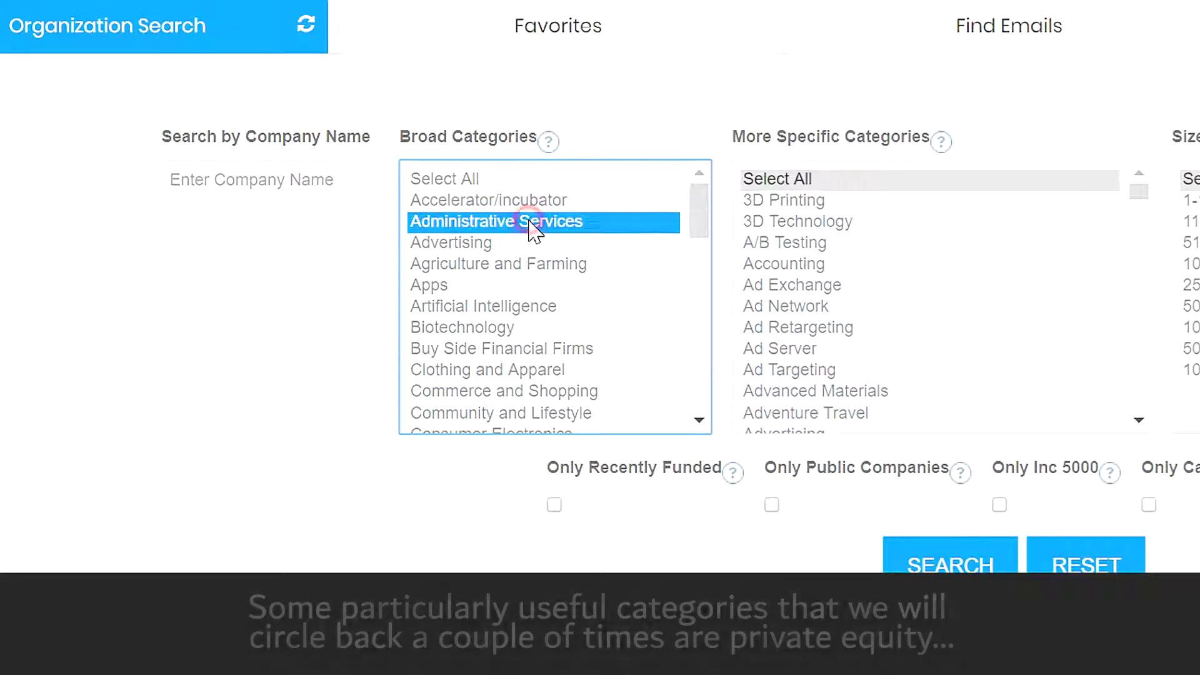
pyautogui.click(523, 265)
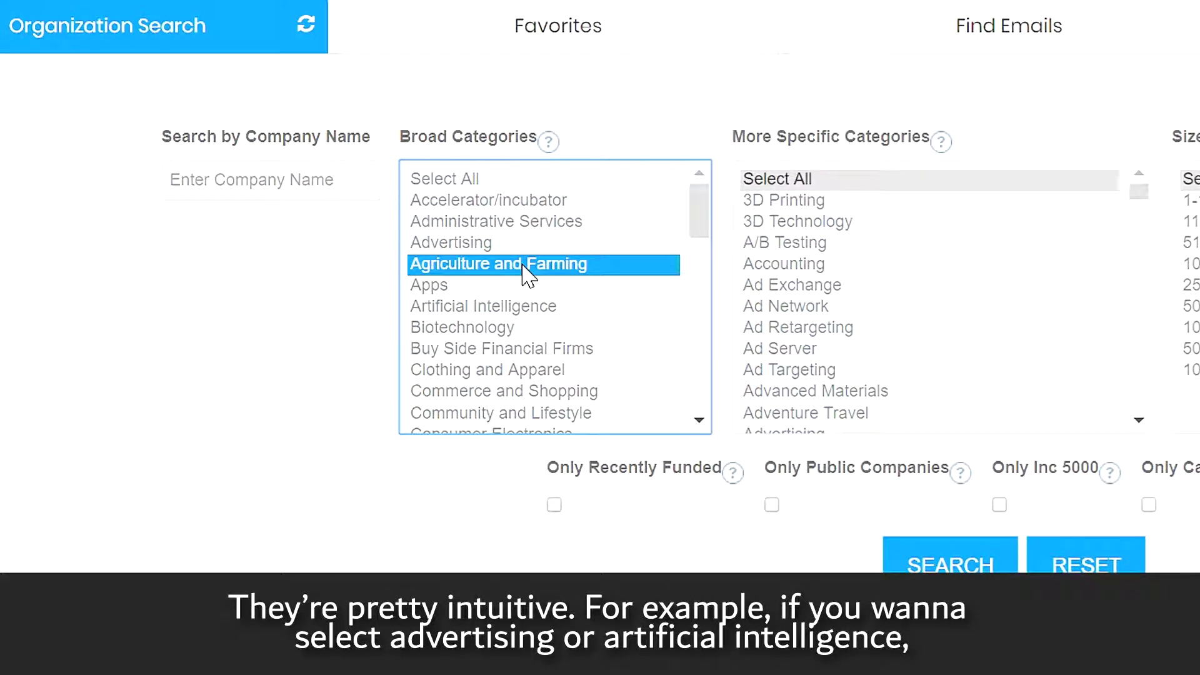
# Search for organizations in the Advertising broad category and look through the results.
pyautogui.click(456, 241)
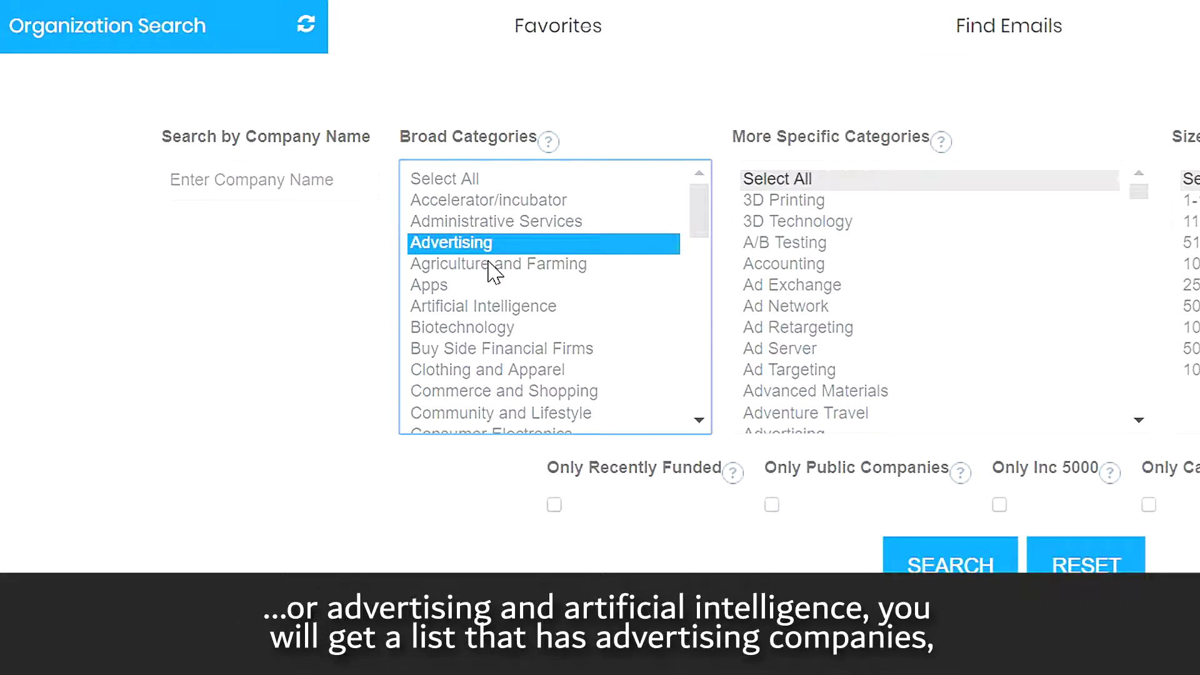
pyautogui.click(934, 561)
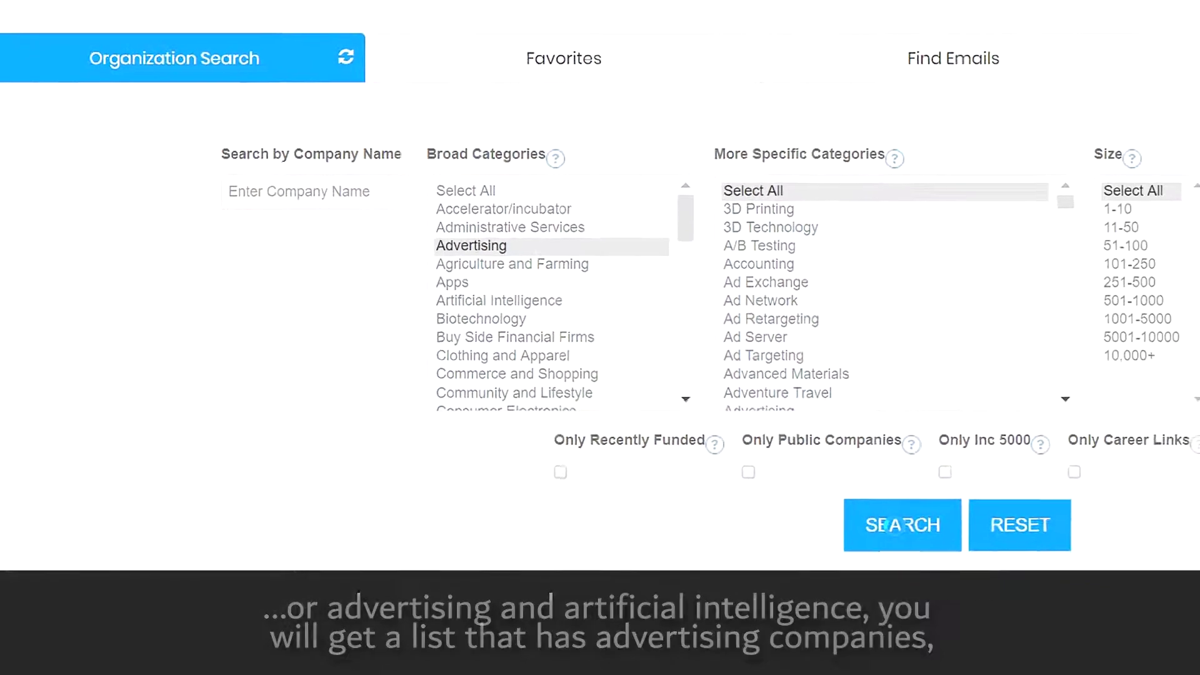
pyautogui.scroll(-10, 887, 525)
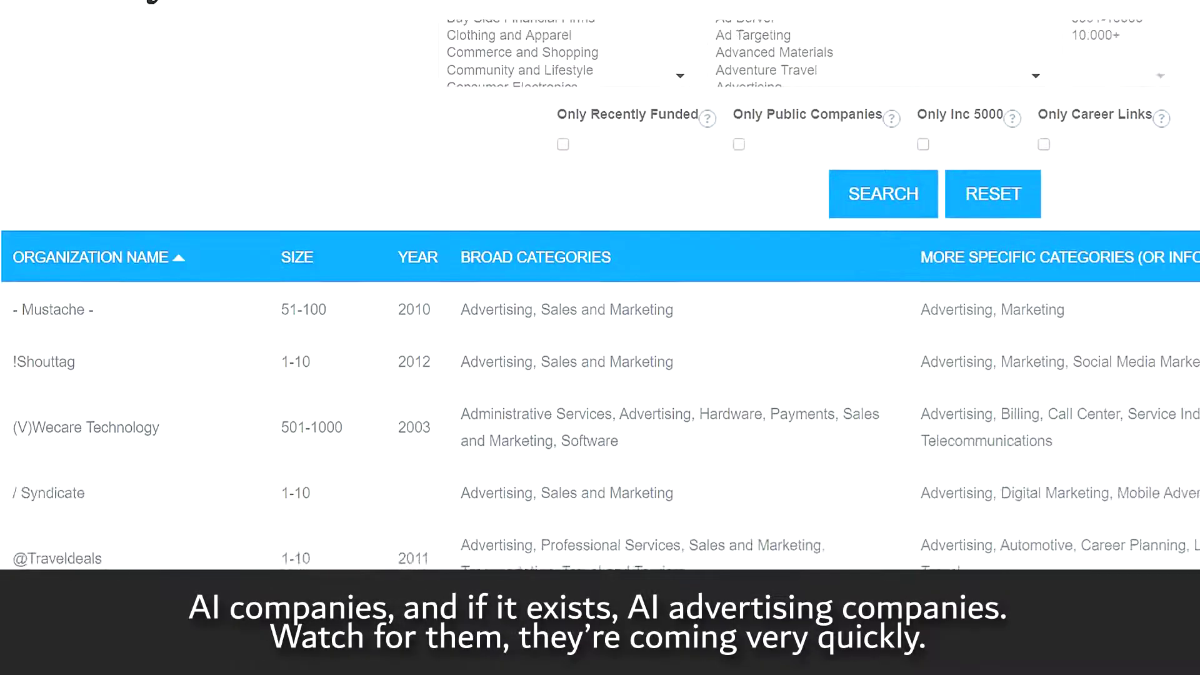
pyautogui.scroll(-3, 600, 282)
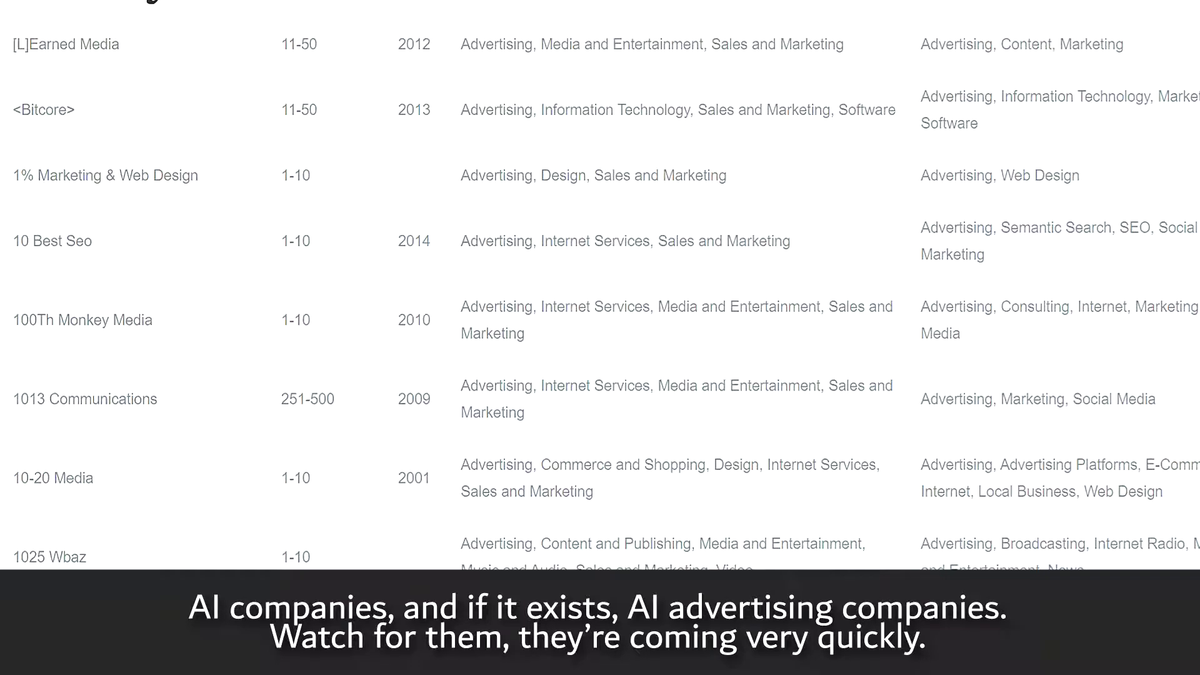
pyautogui.scroll(10, 600, 281)
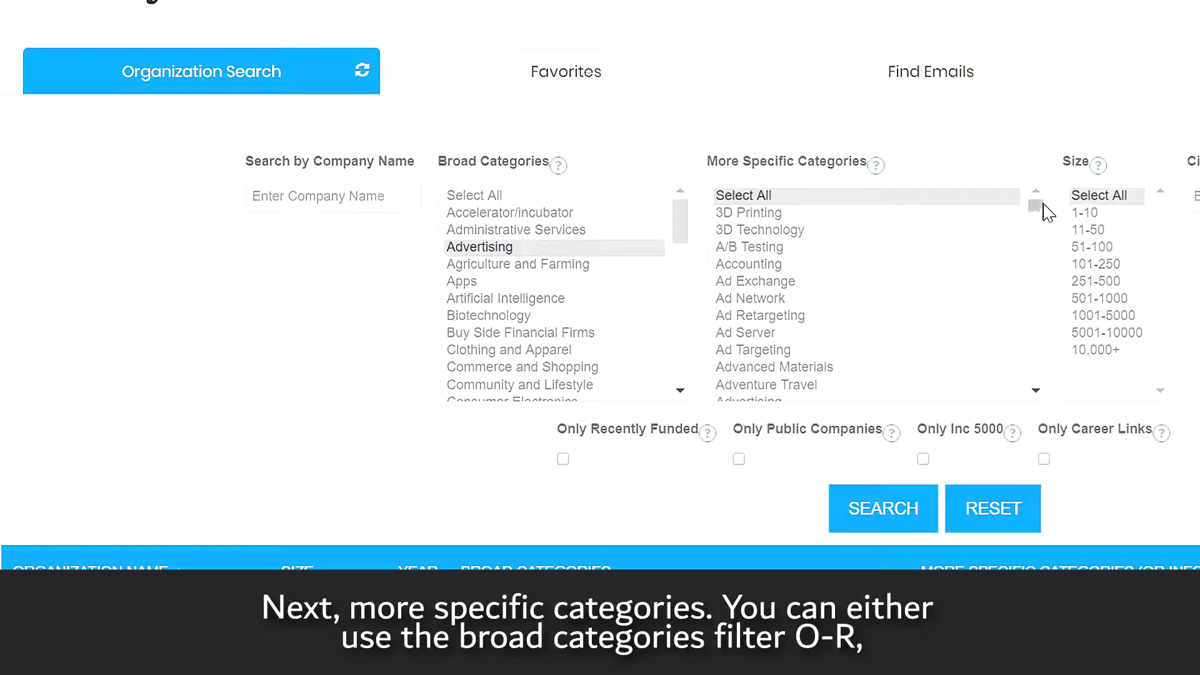
# Narrow the Advertising search to companies of size 101-250 with all specific categories included, and look through the results.
pyautogui.moveTo(1037, 212); pyautogui.dragTo(1058, 193)
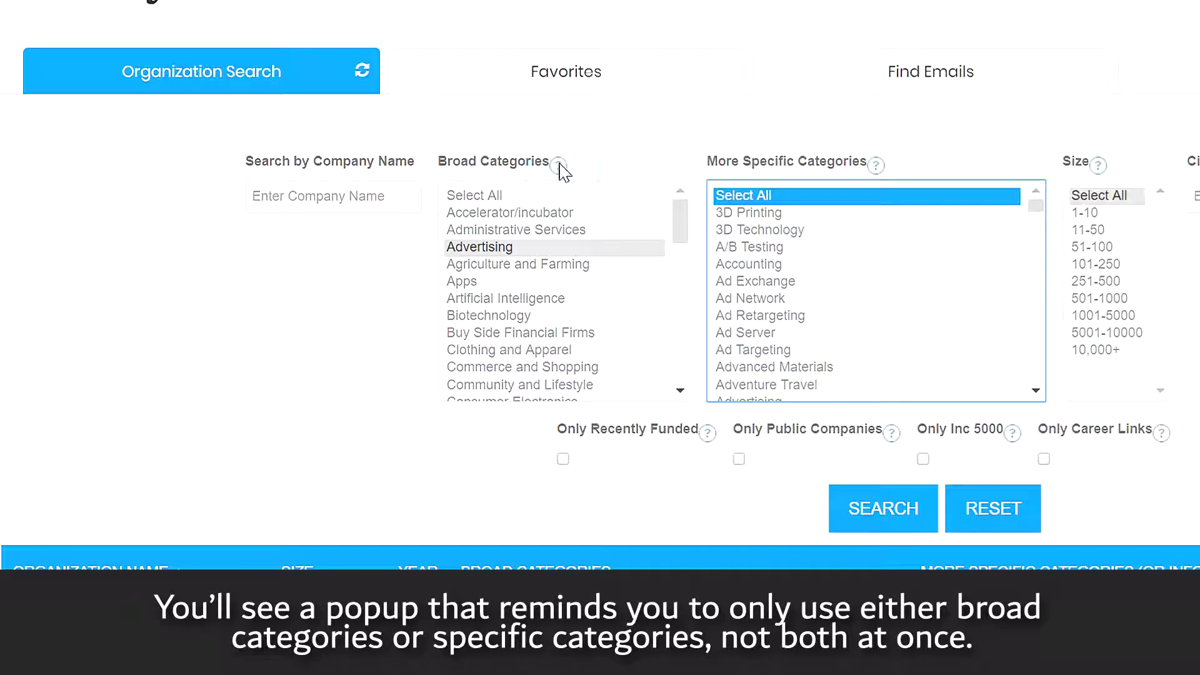
pyautogui.moveTo(562, 167)
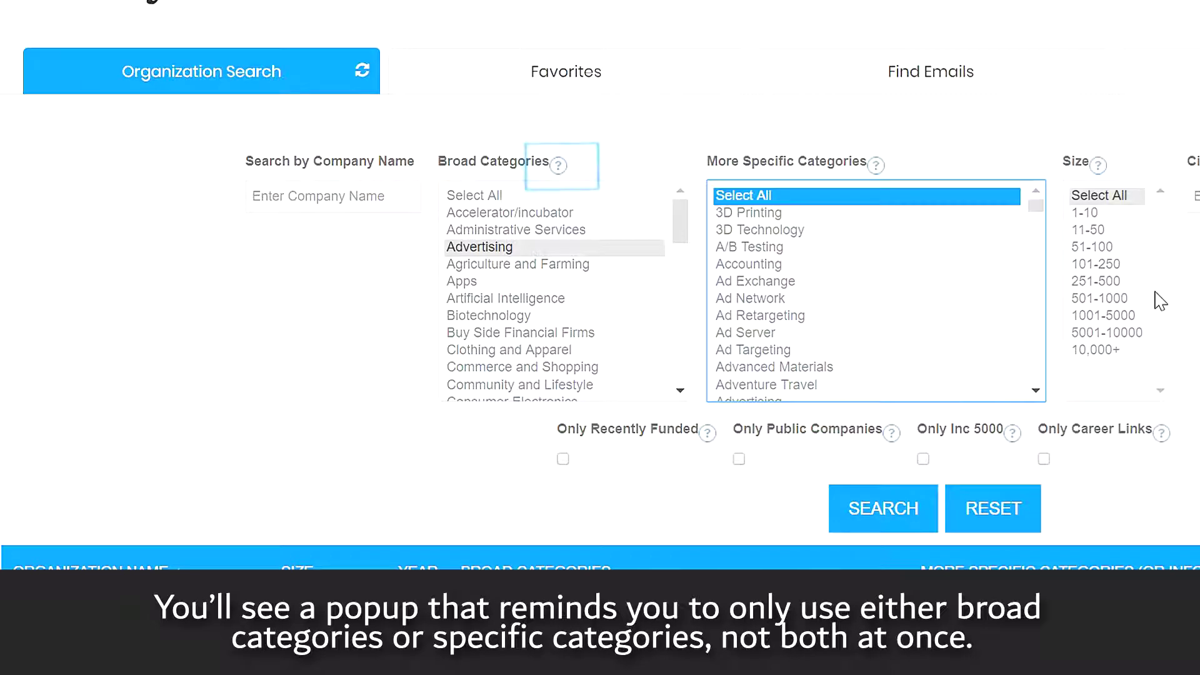
pyautogui.click(1164, 275)
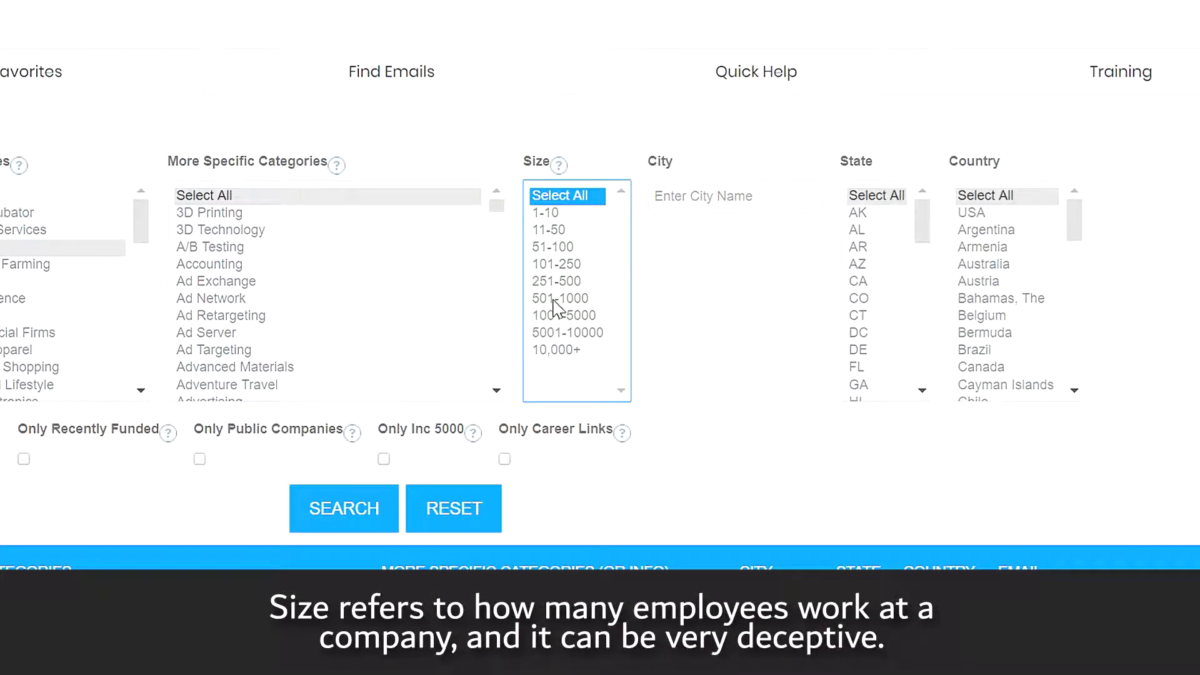
pyautogui.click(556, 265)
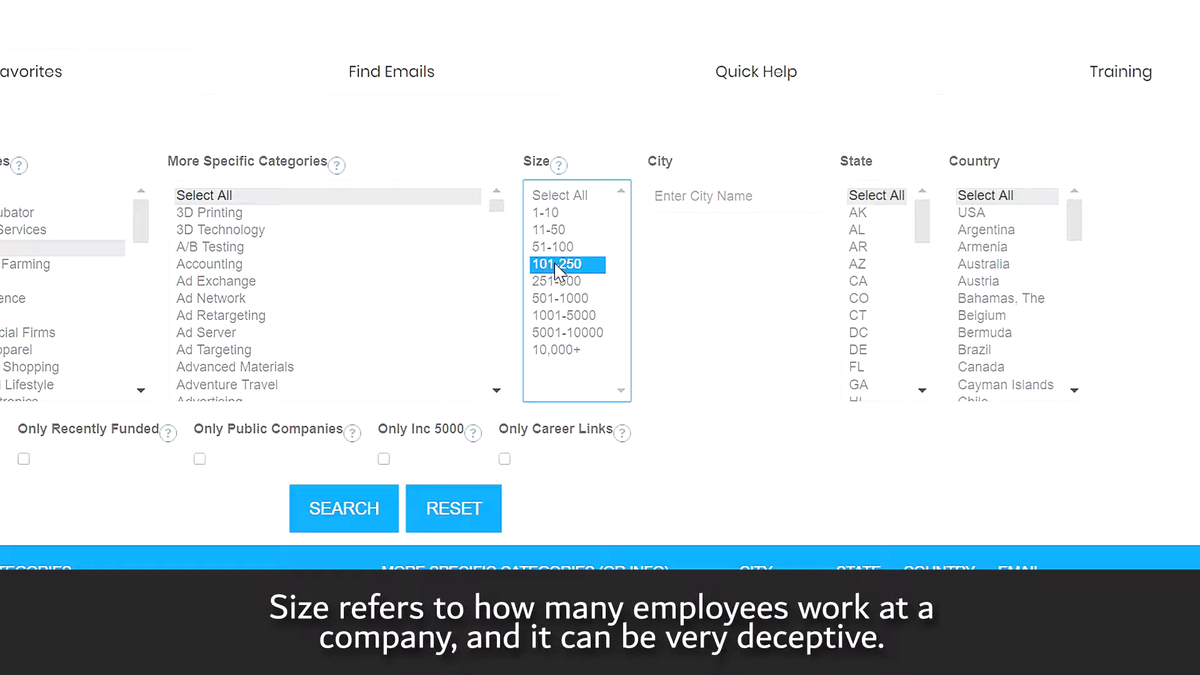
pyautogui.click(345, 506)
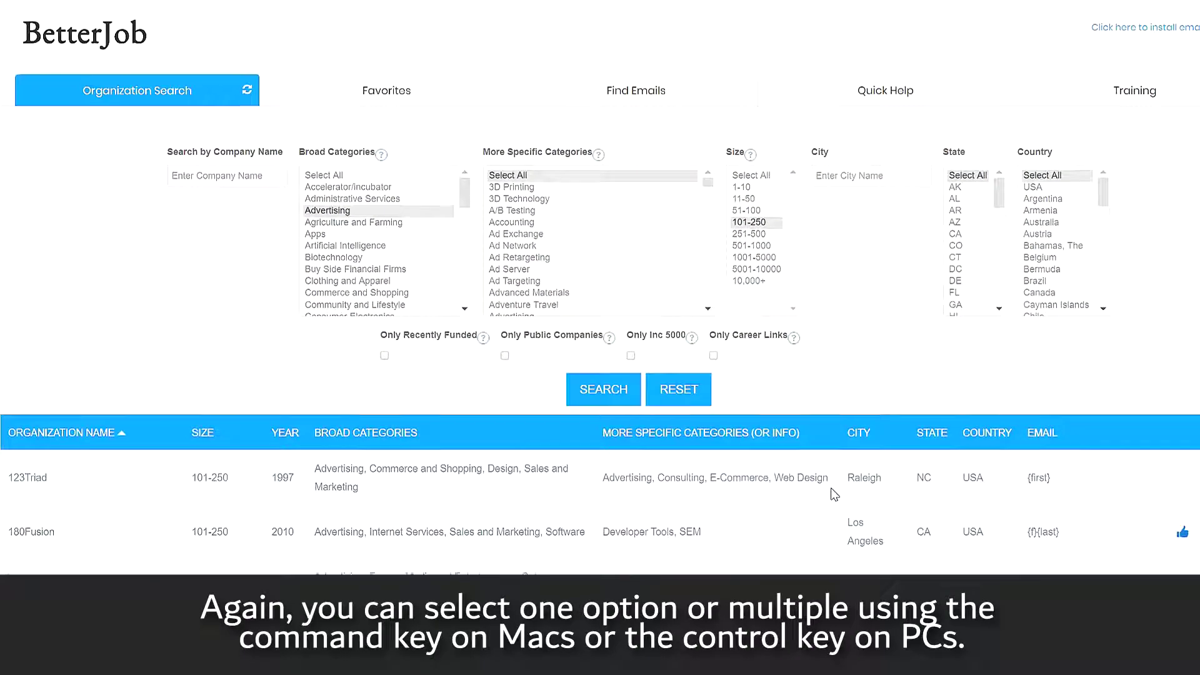
pyautogui.scroll(-2, 834, 494)
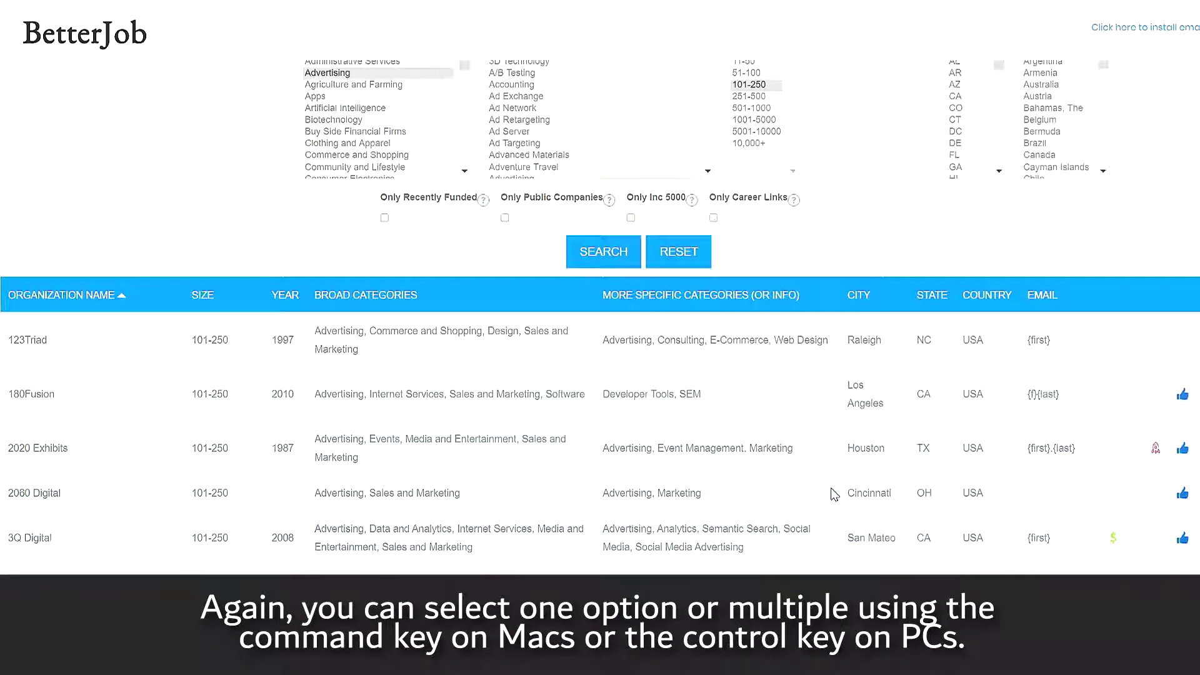
pyautogui.scroll(-6, 834, 494)
pyautogui.scroll(2, 834, 494)
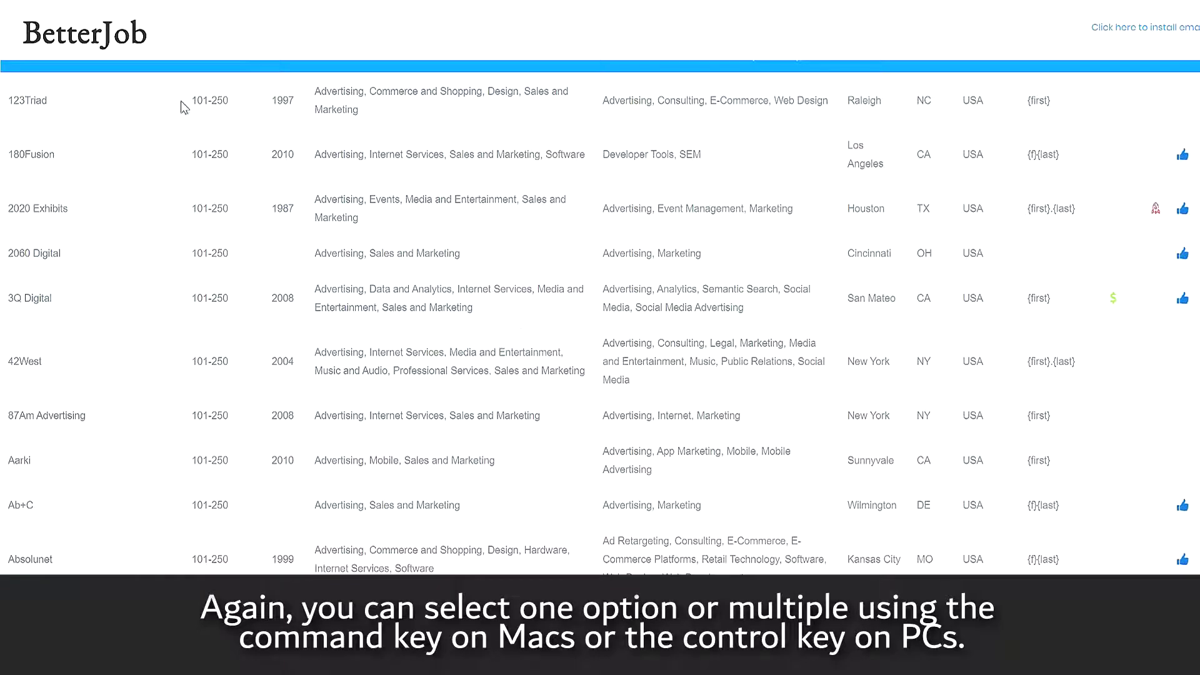
pyautogui.scroll(6, 1064, 206)
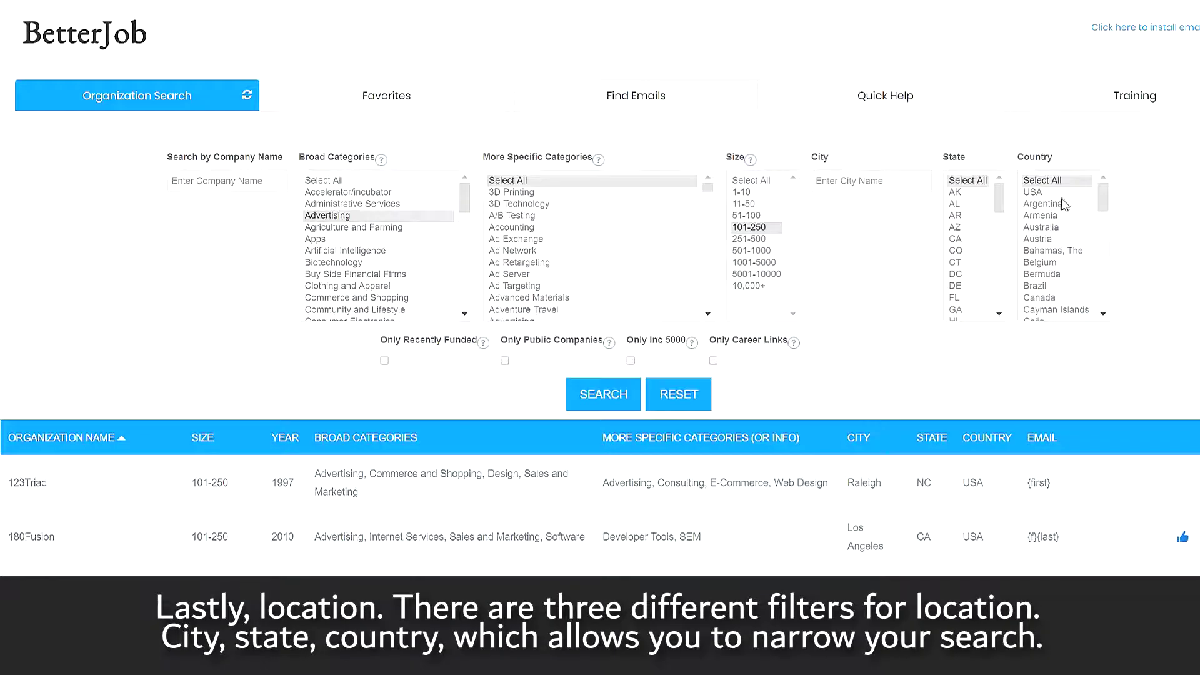
# Look through the State and Country filter options and set the city filter to Detroit.
pyautogui.click(897, 181)
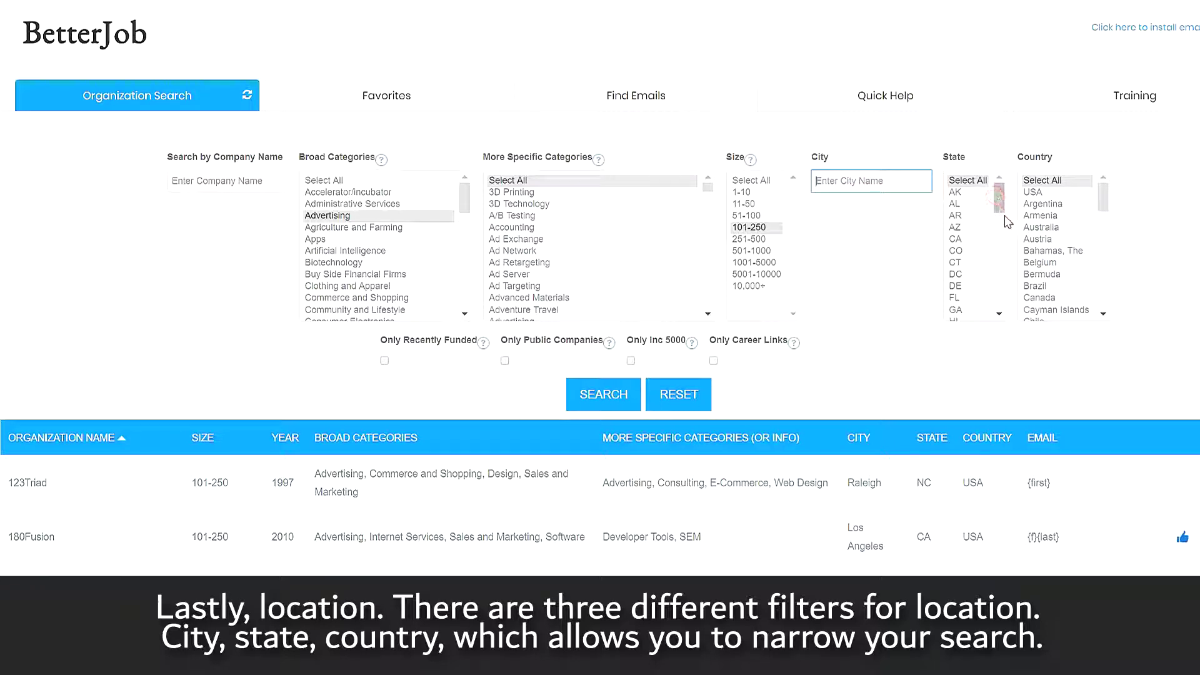
pyautogui.moveTo(1004, 216); pyautogui.dragTo(1025, 313)
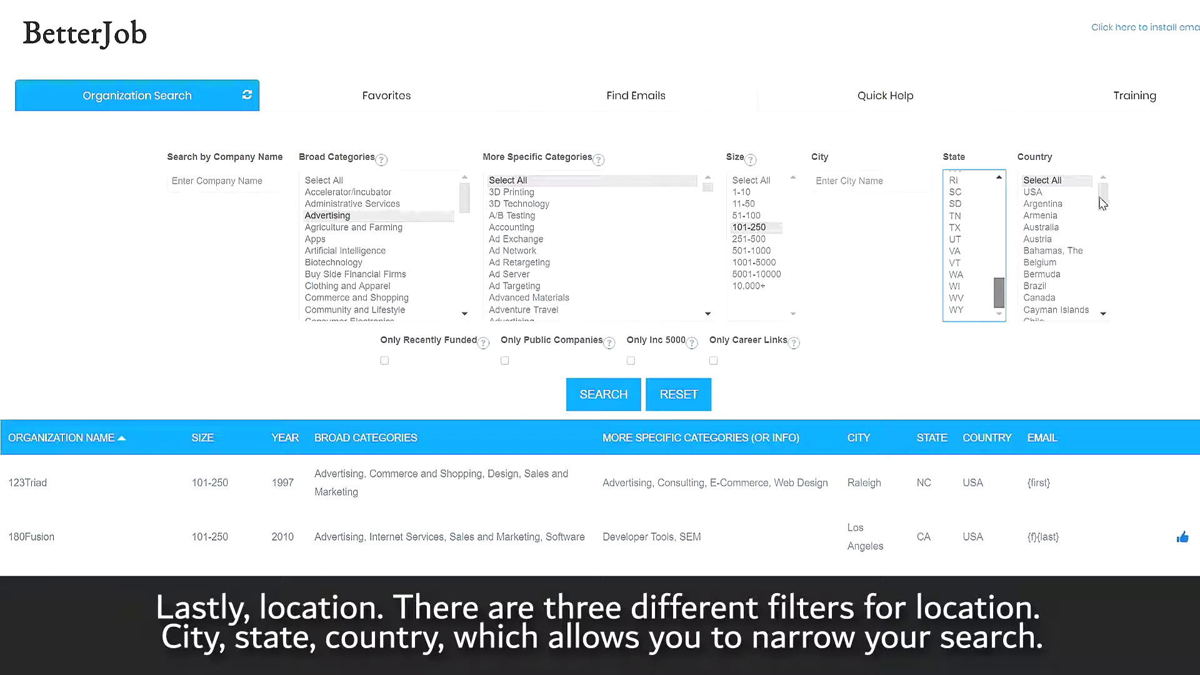
pyautogui.moveTo(1102, 203); pyautogui.dragTo(1123, 303)
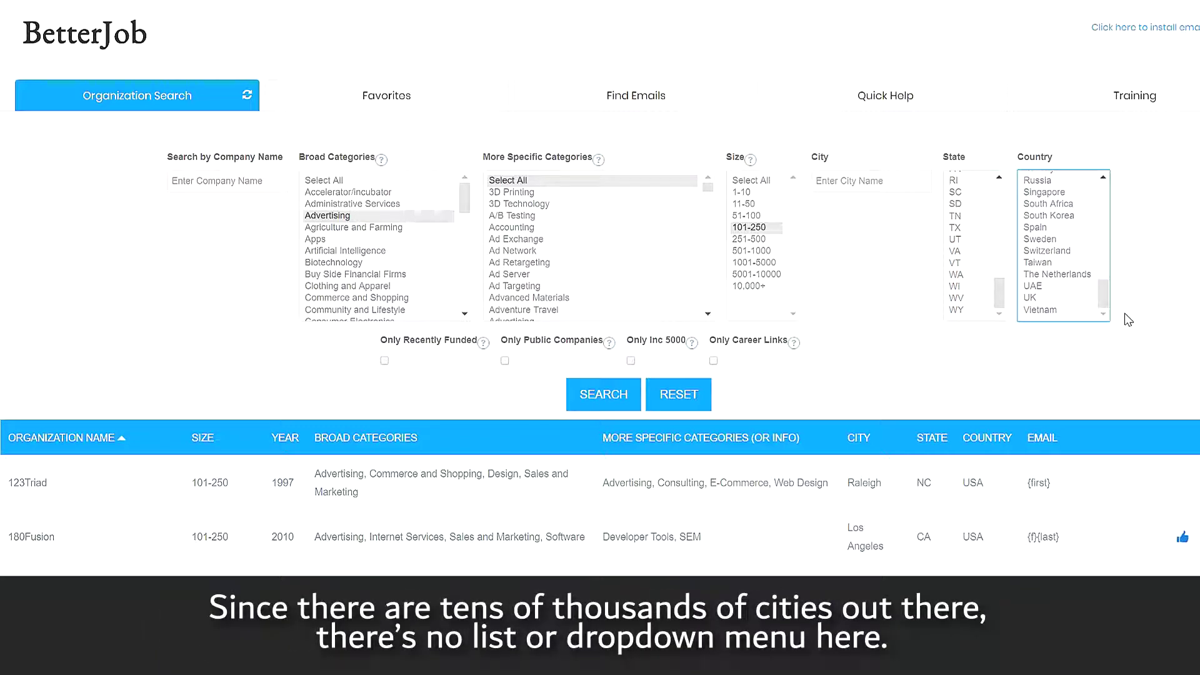
pyautogui.moveTo(1103, 296); pyautogui.dragTo(1100, 212)
pyautogui.moveTo(999, 293); pyautogui.dragTo(1000, 190)
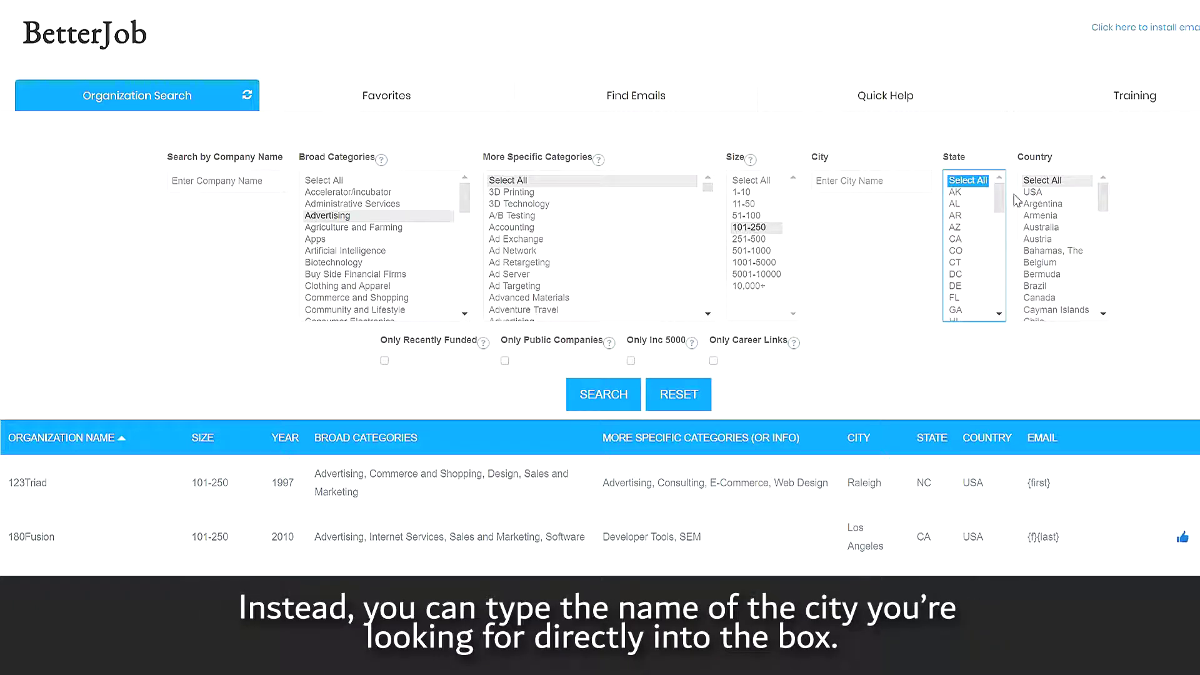
pyautogui.click(872, 186)
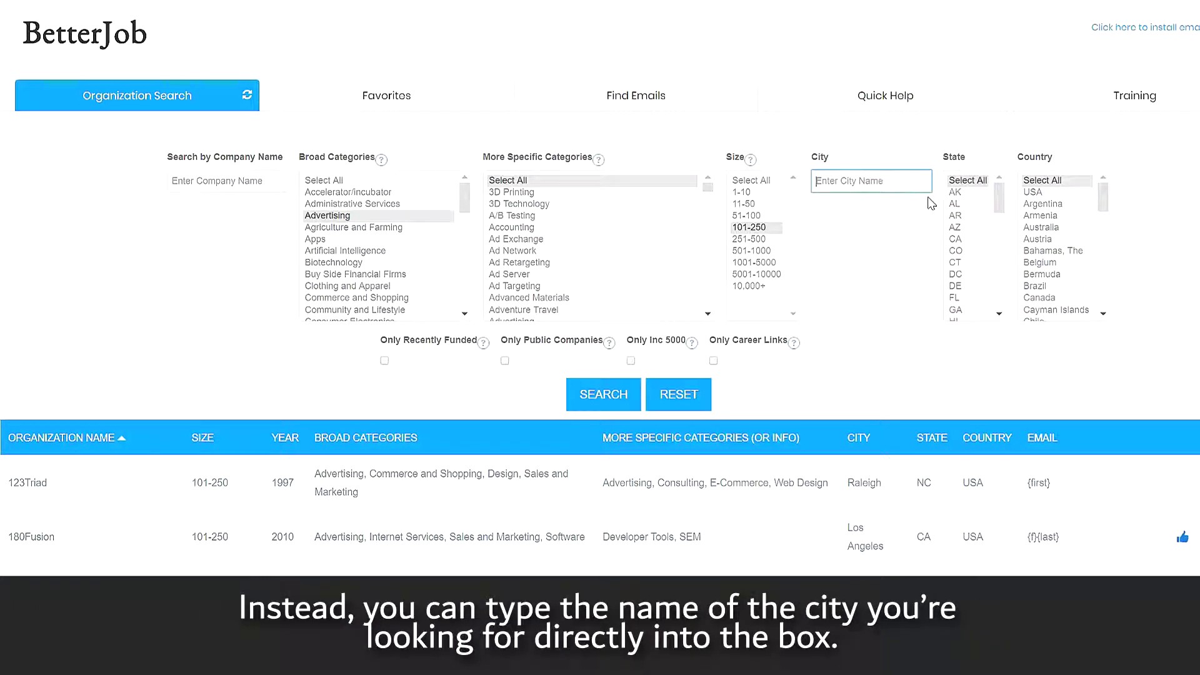
pyautogui.write('De')
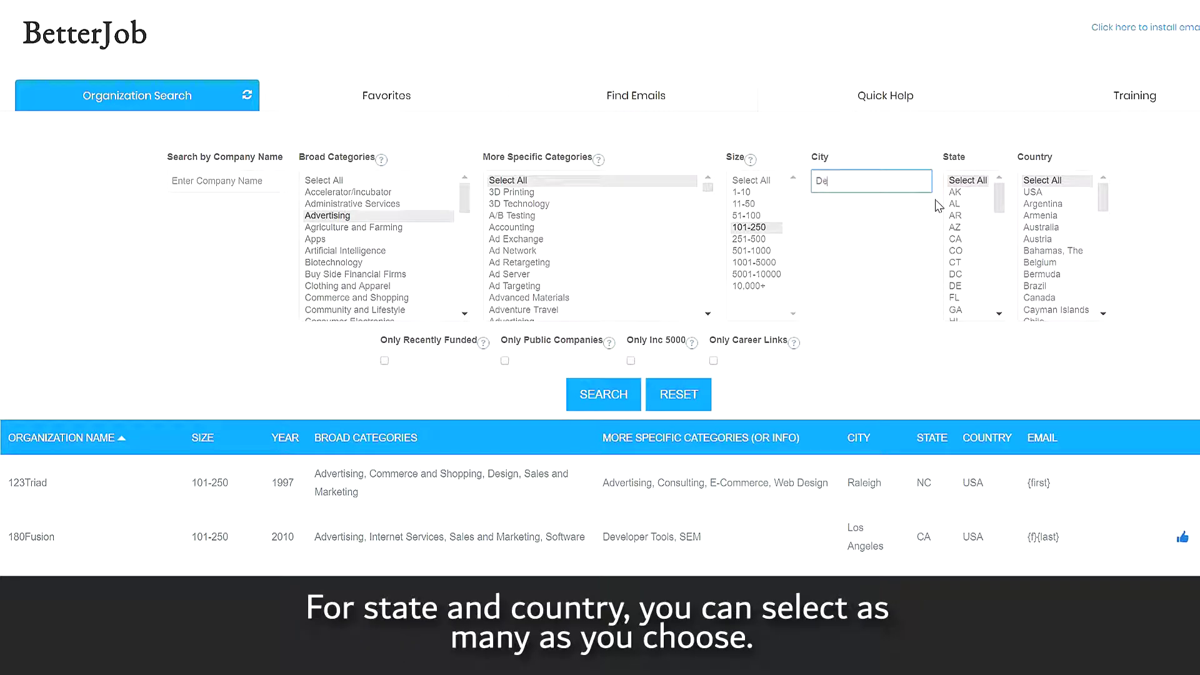
pyautogui.write('troit')
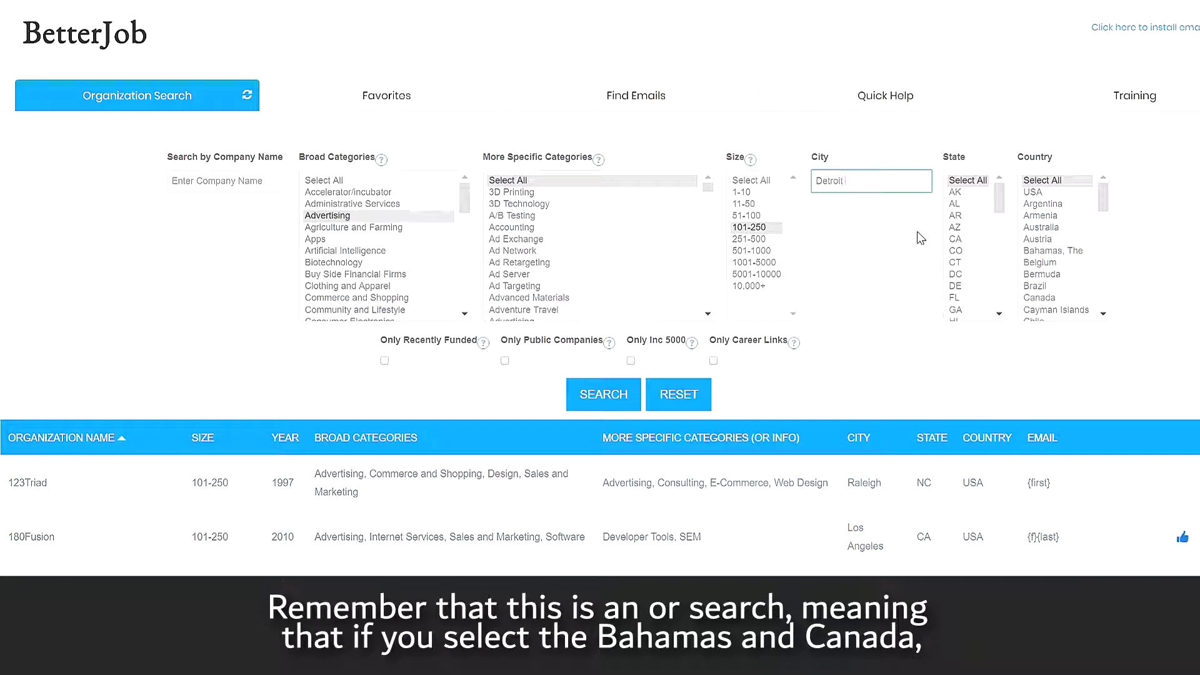
# Set the state filter to MI and the country filter to USA.
pyautogui.moveTo(999, 207); pyautogui.dragTo(1002, 241)
pyautogui.scroll(-1, 1001, 241)
pyautogui.click(981, 243)
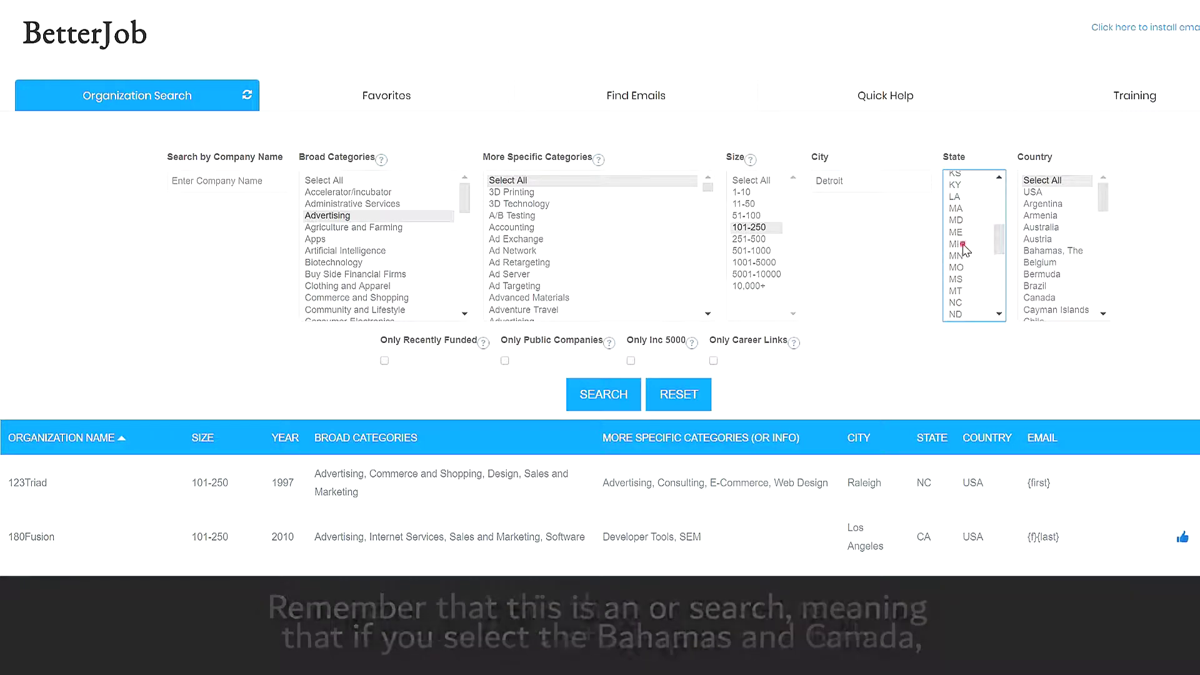
pyautogui.click(1032, 192)
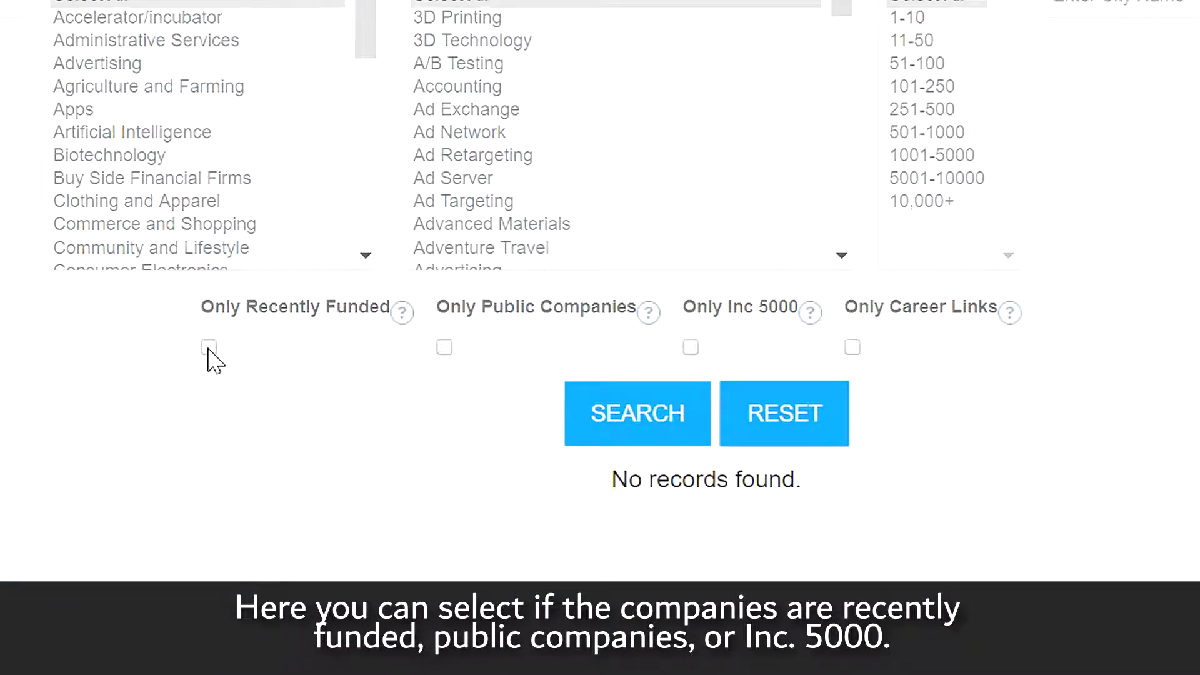
# Enable the Only Recently Funded, Only Public Companies, Only Inc 5000 and Only Career Links filters, and reset the search form.
pyautogui.click(208, 348)
pyautogui.click(445, 348)
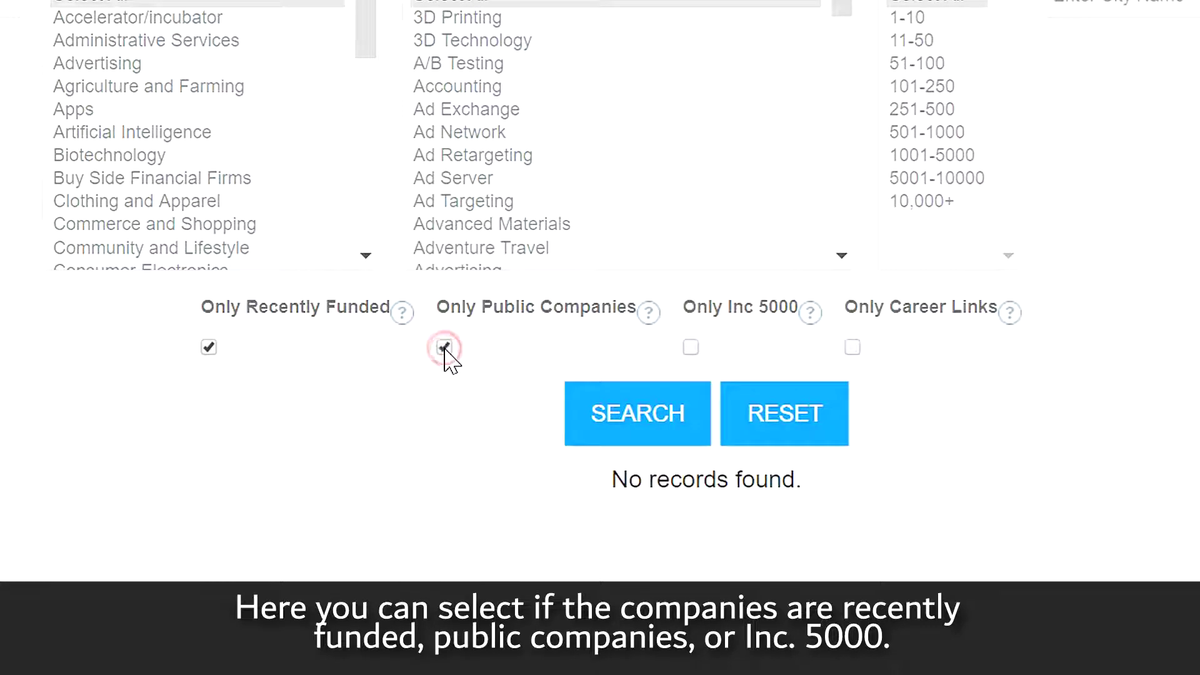
pyautogui.click(691, 348)
pyautogui.click(851, 348)
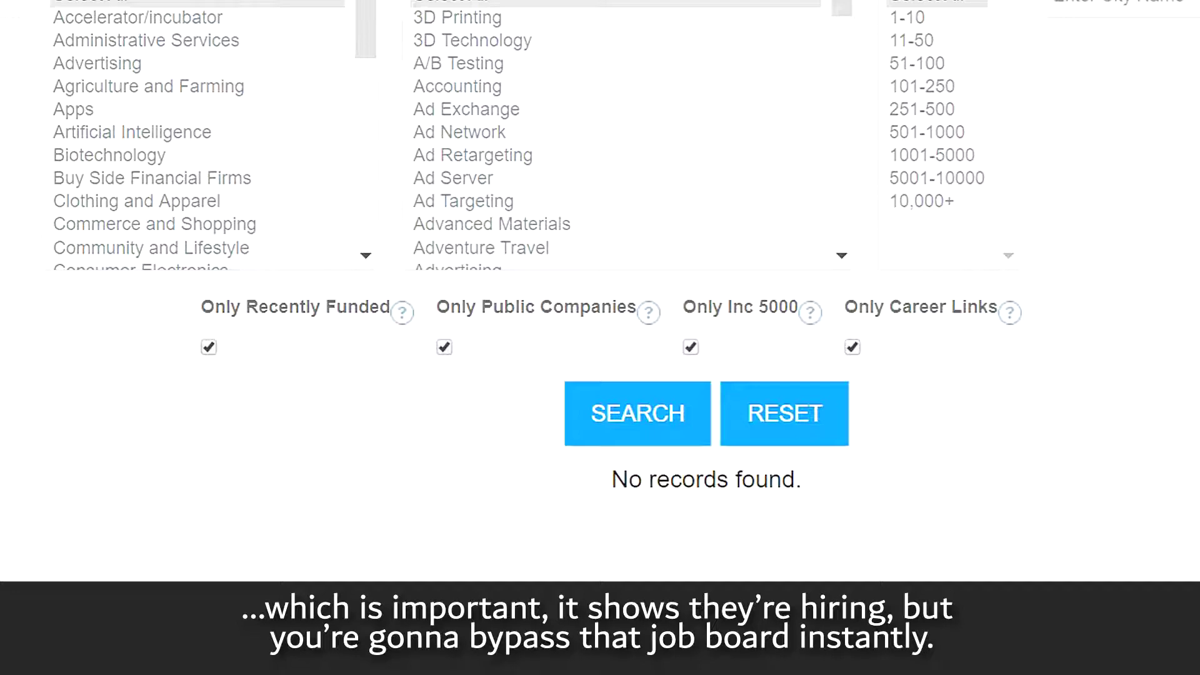
pyautogui.click(814, 409)
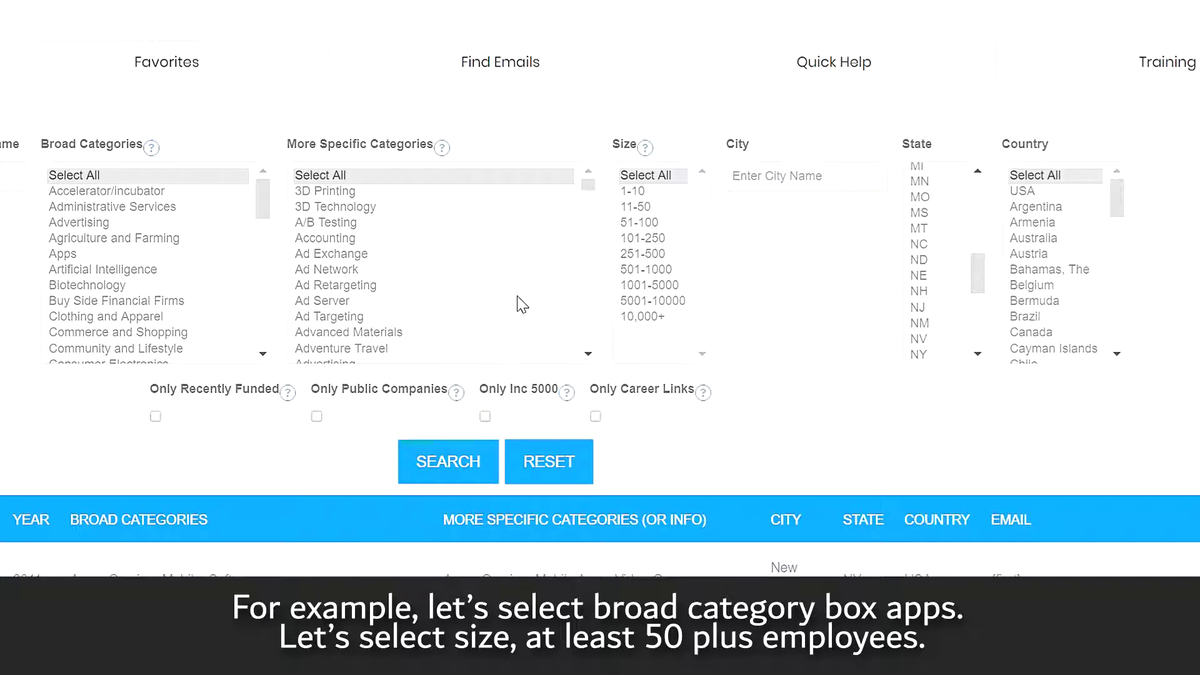
# Set the organization filters to broad category Apps, size 51-100 and state NY.
pyautogui.click(81, 255)
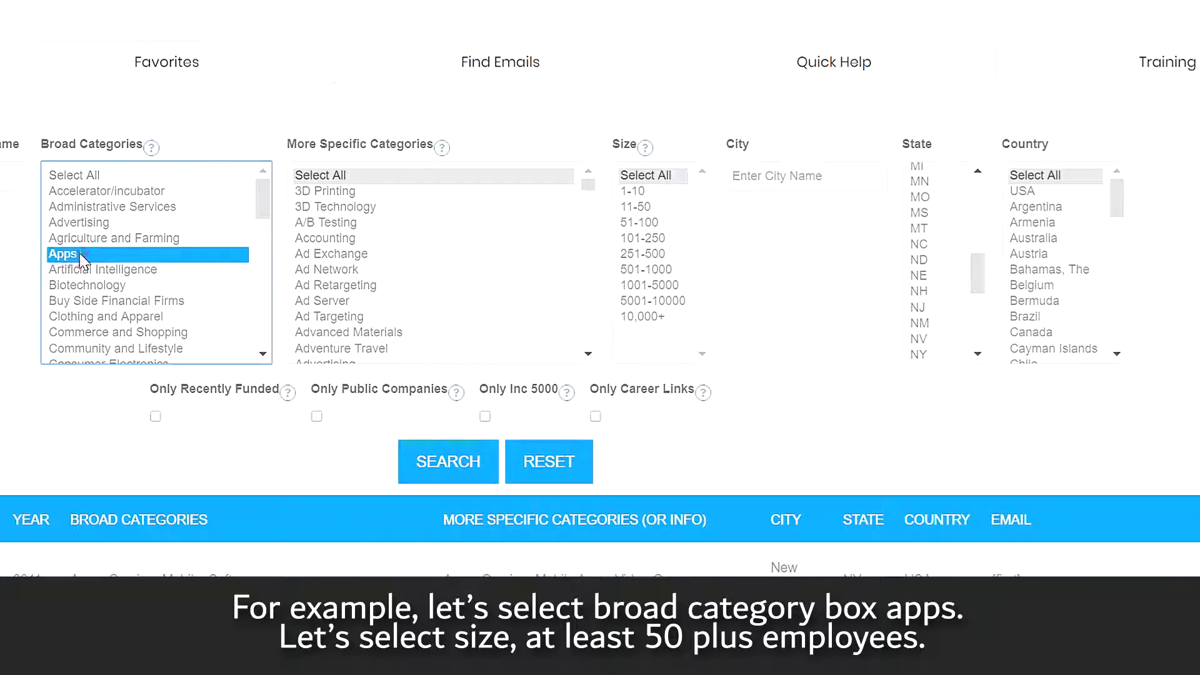
pyautogui.click(639, 224)
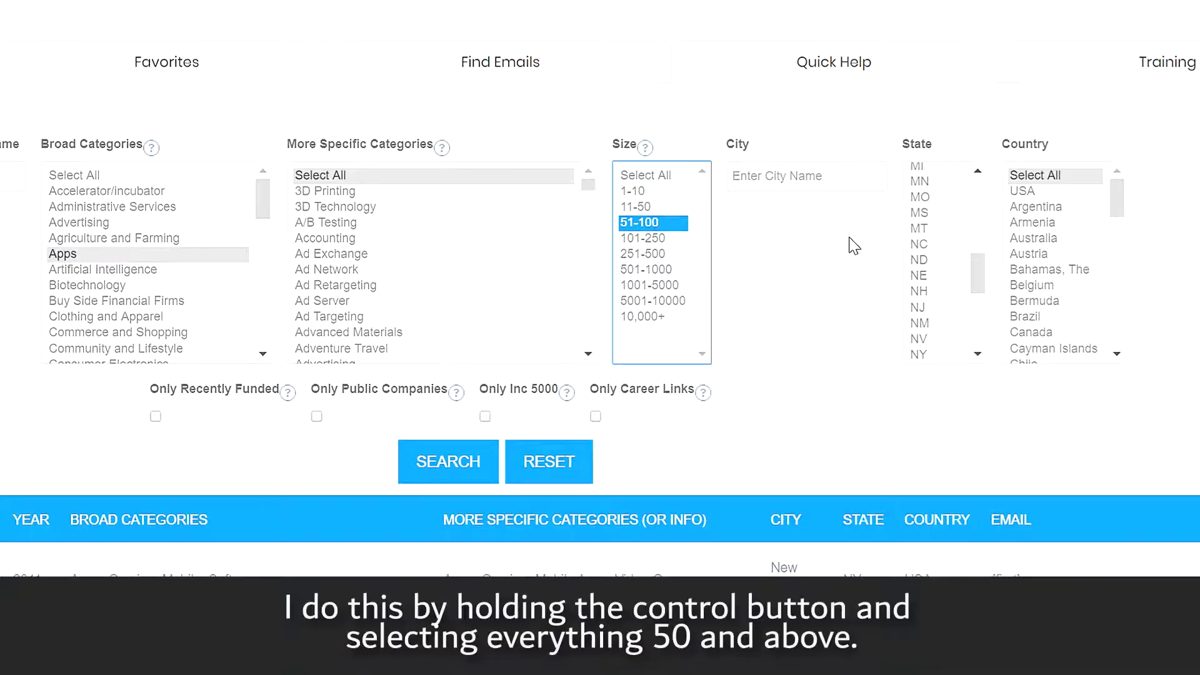
pyautogui.moveTo(973, 271); pyautogui.dragTo(972, 289)
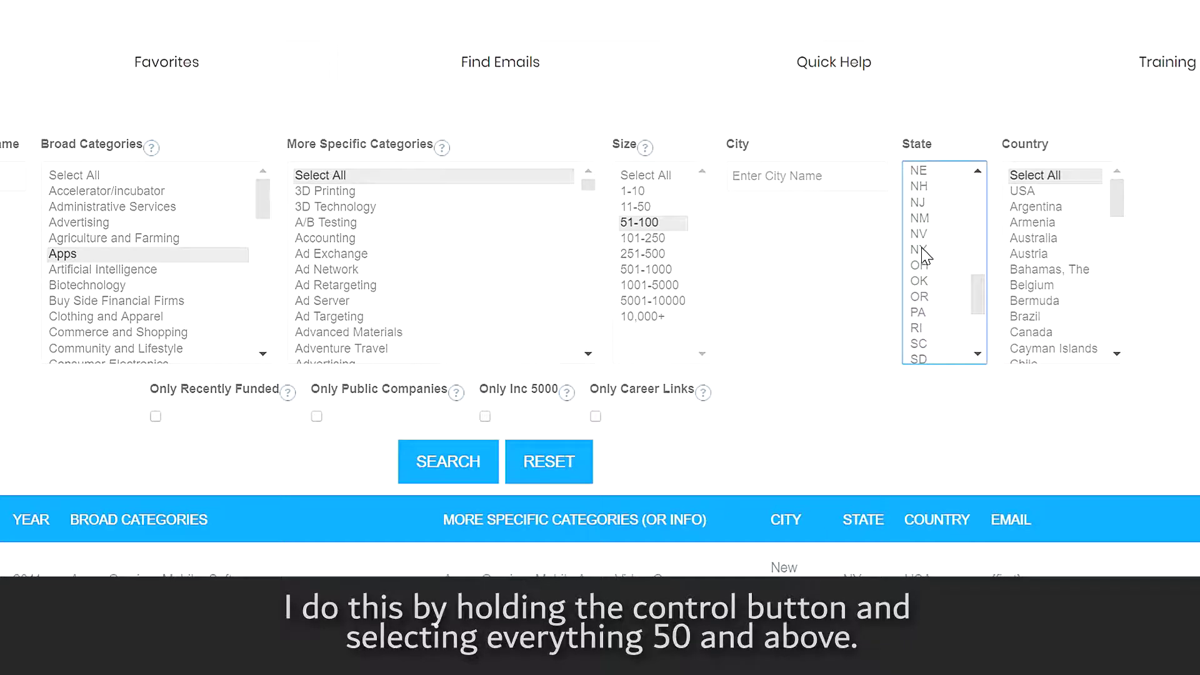
pyautogui.click(923, 250)
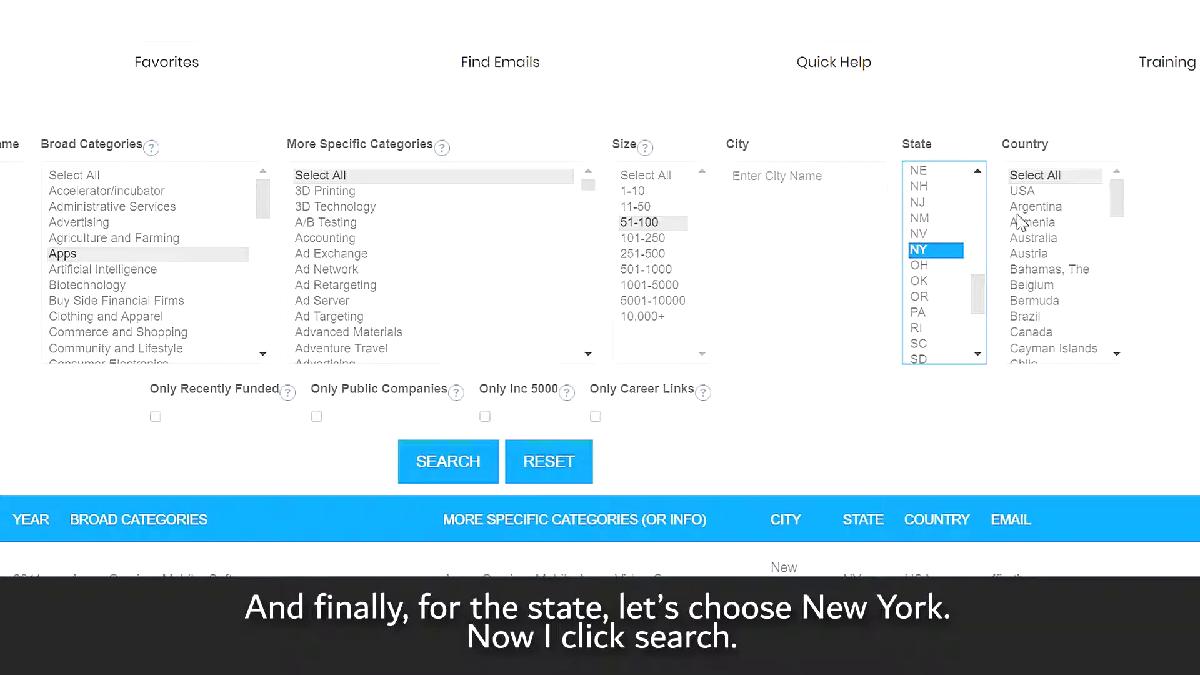
# Set the country filter to USA, run the organization search and look through the results down to the record count.
pyautogui.click(1026, 195)
pyautogui.click(447, 456)
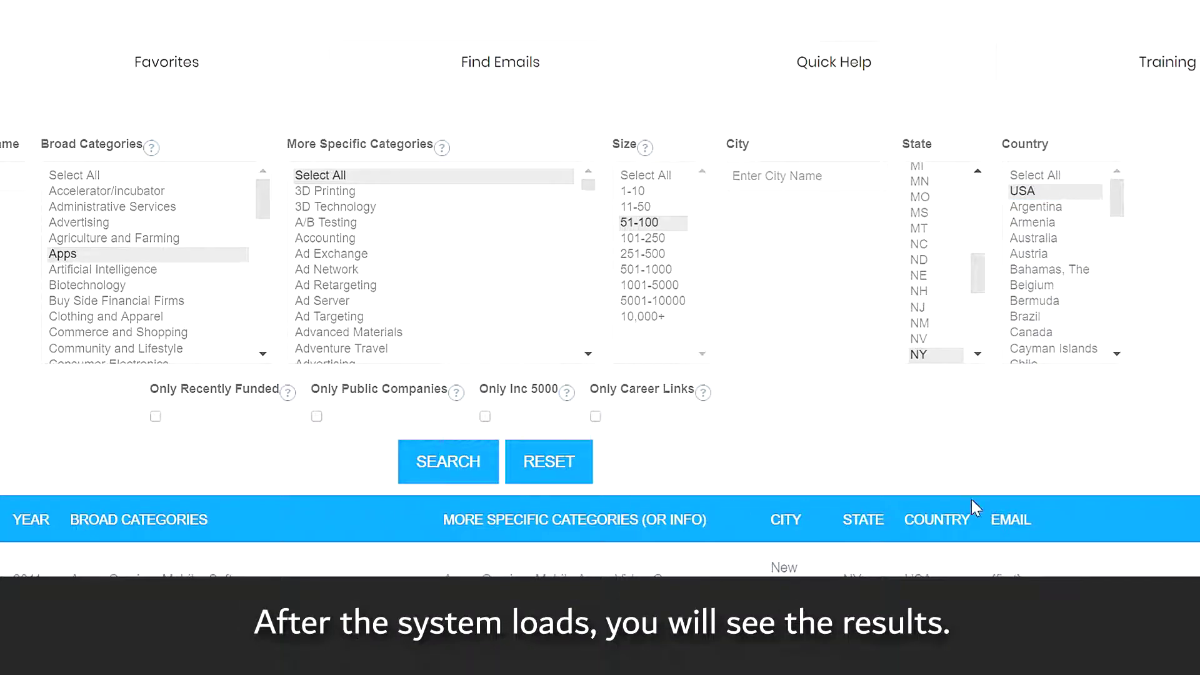
pyautogui.scroll(-10, 1197, 247)
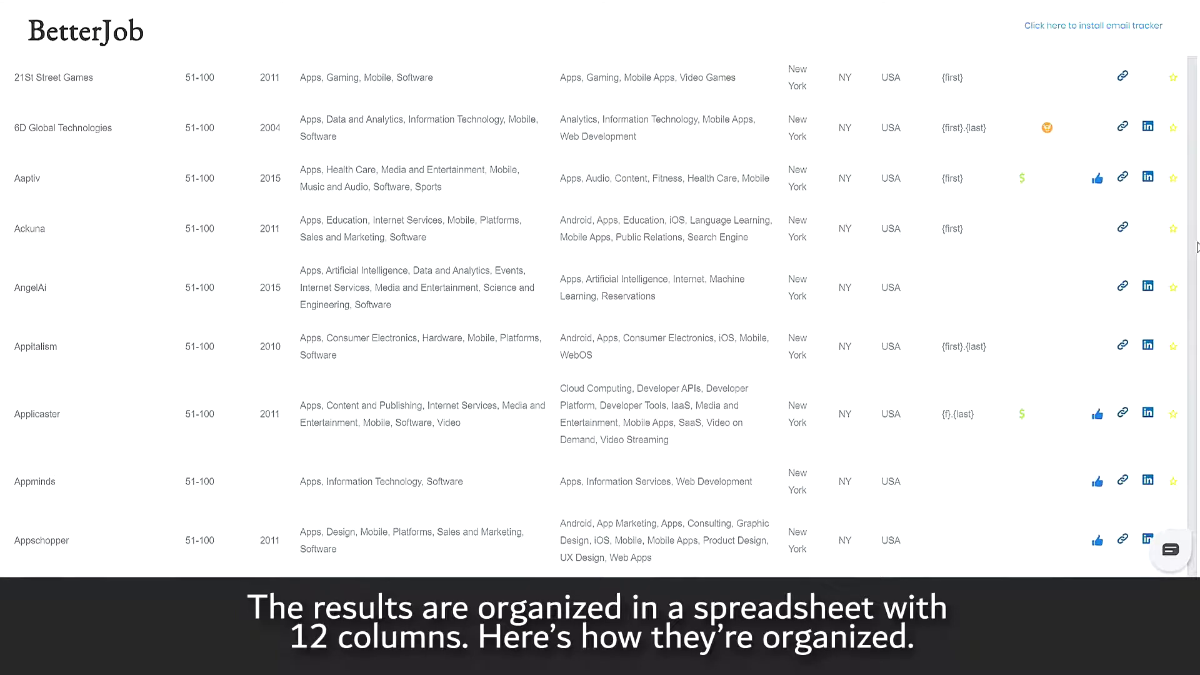
pyautogui.scroll(2, 1196, 247)
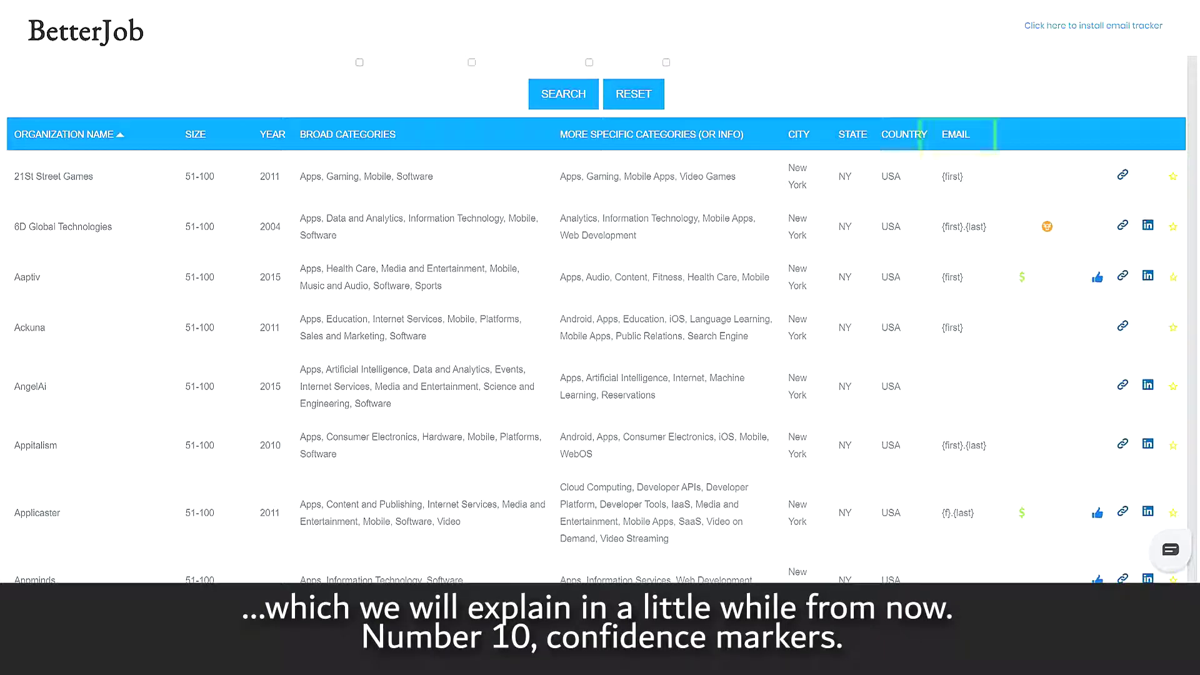
pyautogui.scroll(-15, 600, 312)
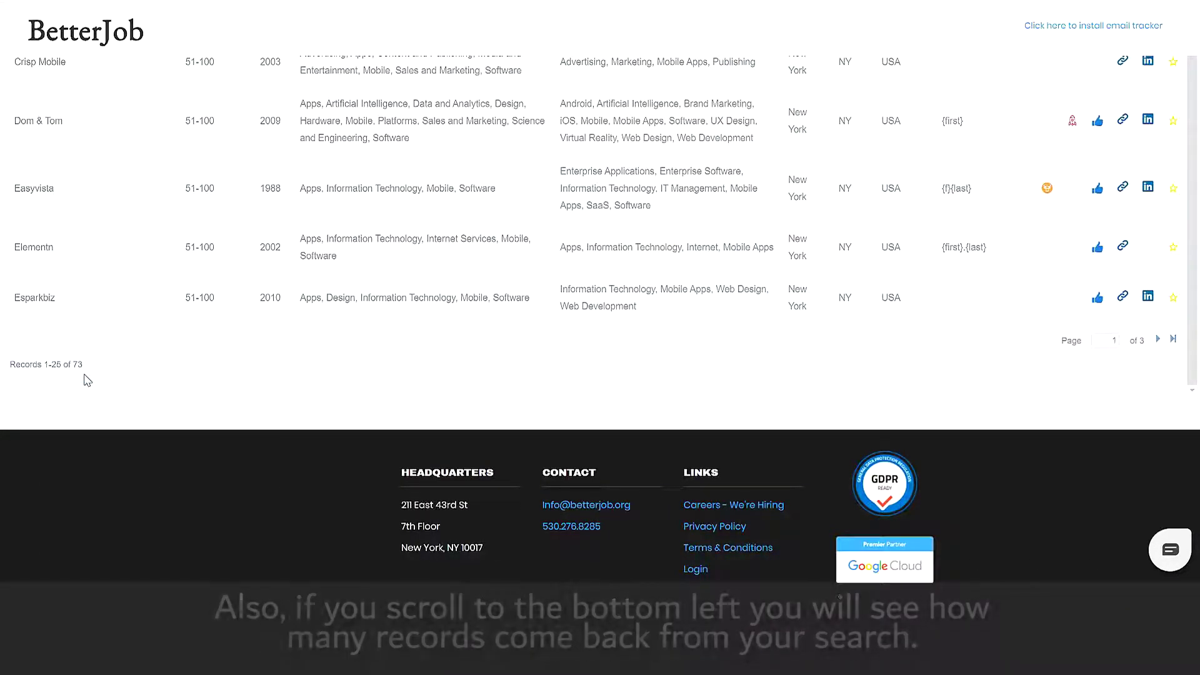
# Reset the organization search form and check the State filter list from its beginning for leftover selections.
pyautogui.scroll(15, 87, 380)
pyautogui.scroll(3, 1153, 64)
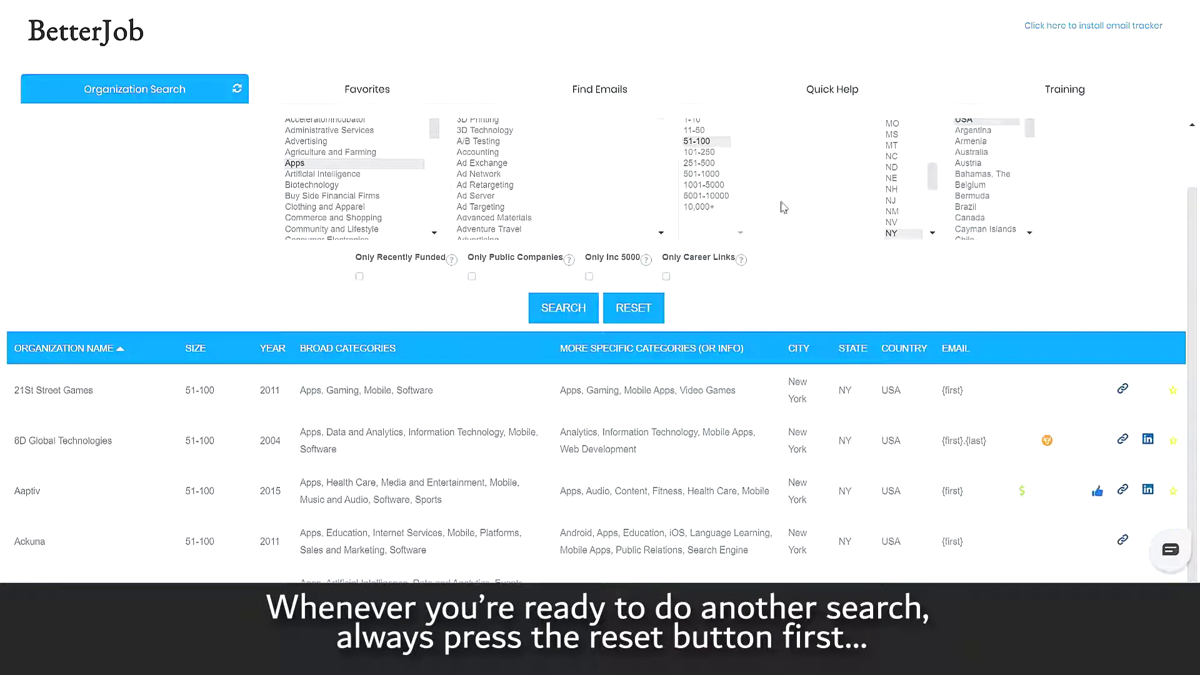
pyautogui.click(628, 315)
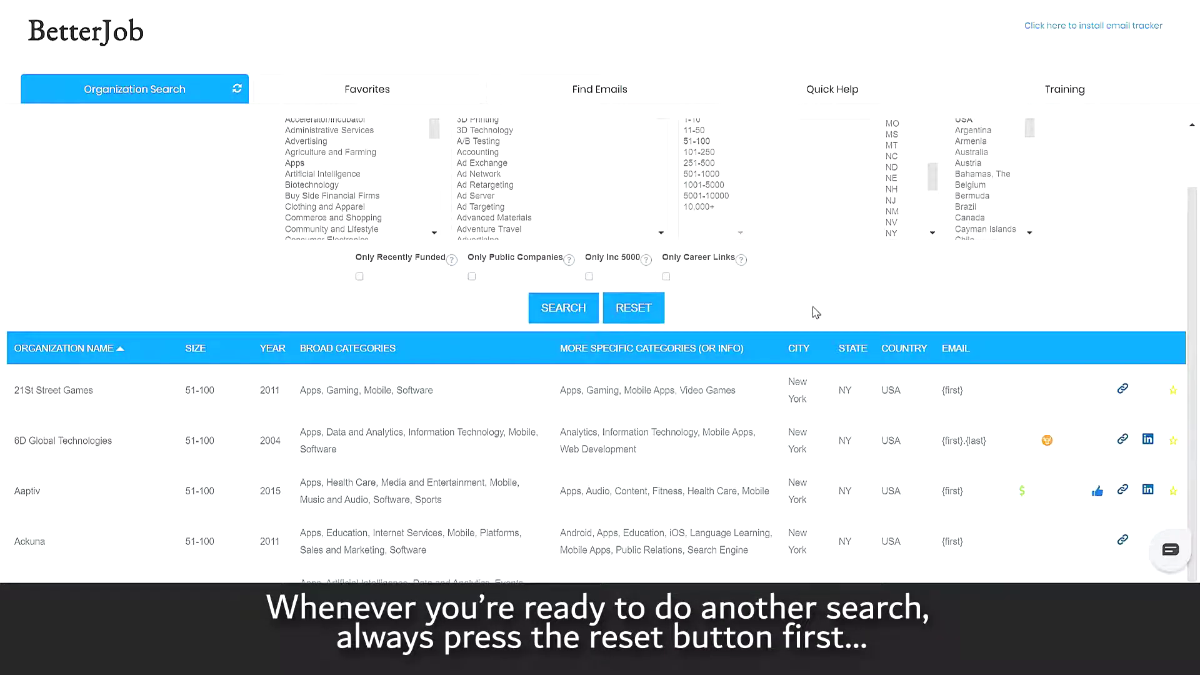
pyautogui.click(930, 181)
pyautogui.moveTo(938, 153); pyautogui.dragTo(934, 128)
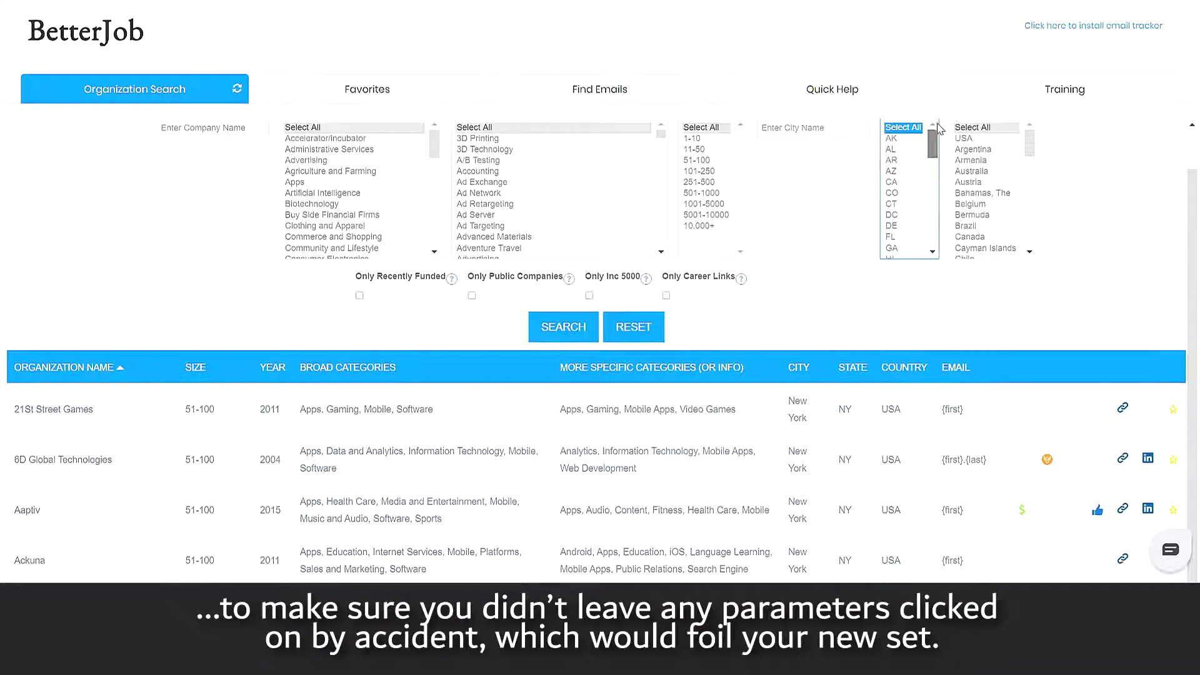
pyautogui.click(641, 327)
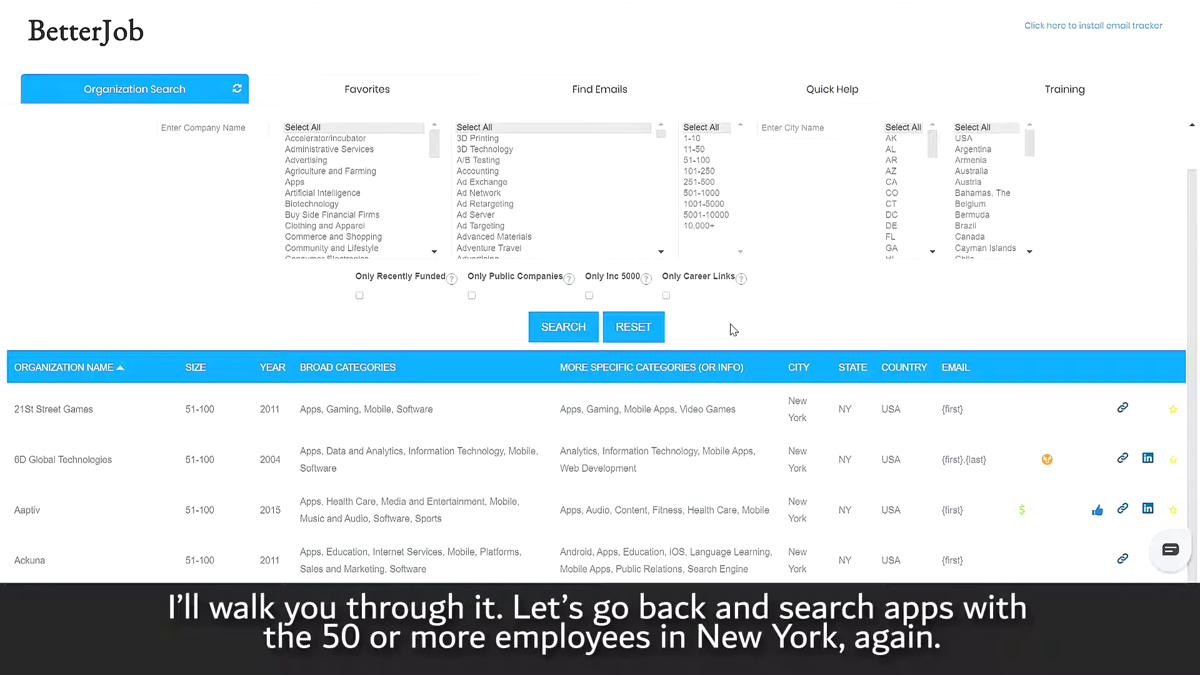
# Filter organizations again by broad category Apps, size 51-100, state NY and country USA.
pyautogui.click(295, 182)
pyautogui.moveTo(932, 144); pyautogui.dragTo(929, 228)
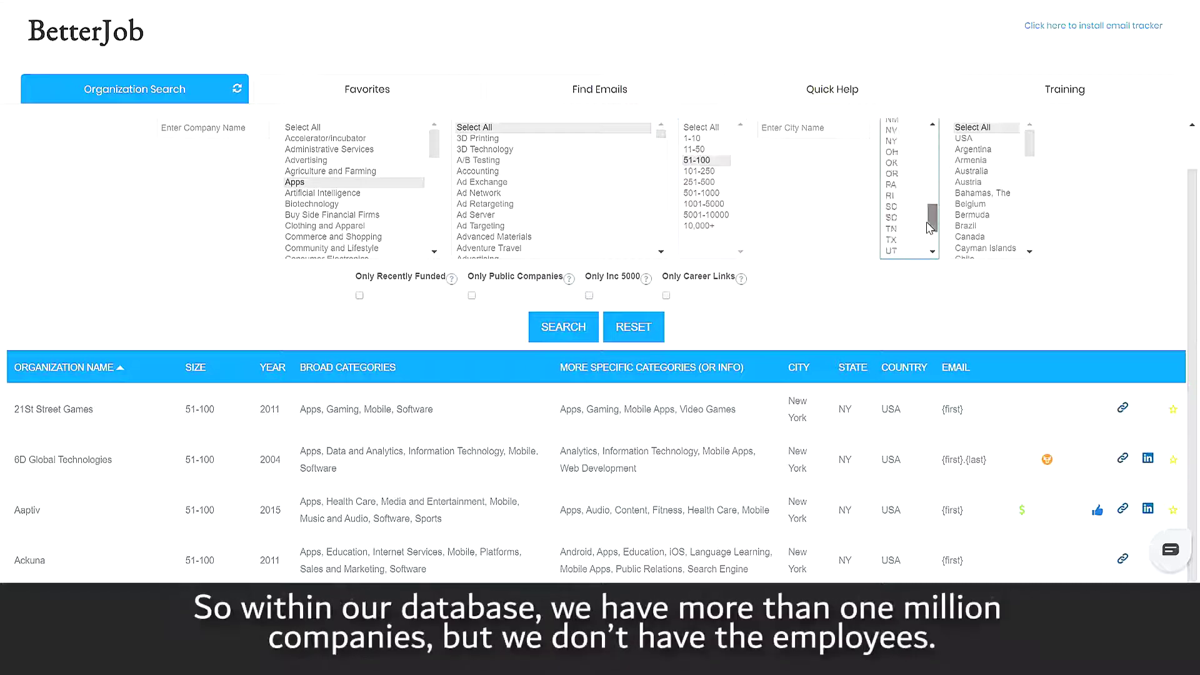
pyautogui.click(891, 129)
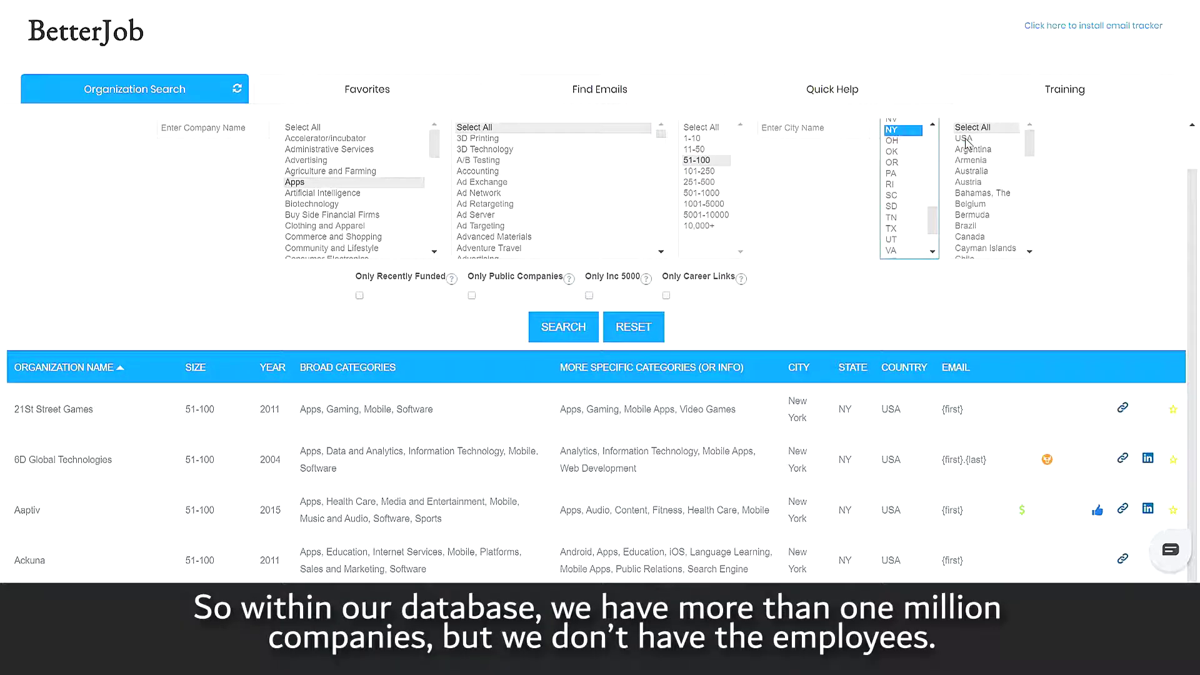
pyautogui.click(964, 138)
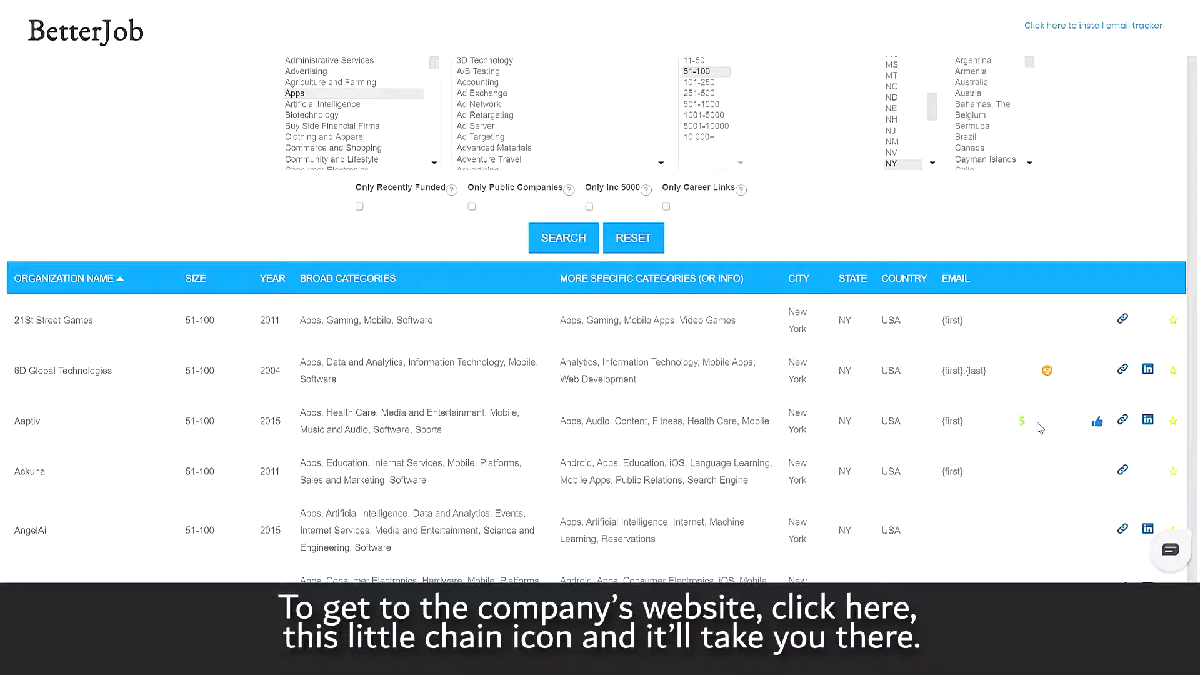
# Open the website and the LinkedIn company page of Aaptiv from its row in the search results.
pyautogui.click(1123, 424)
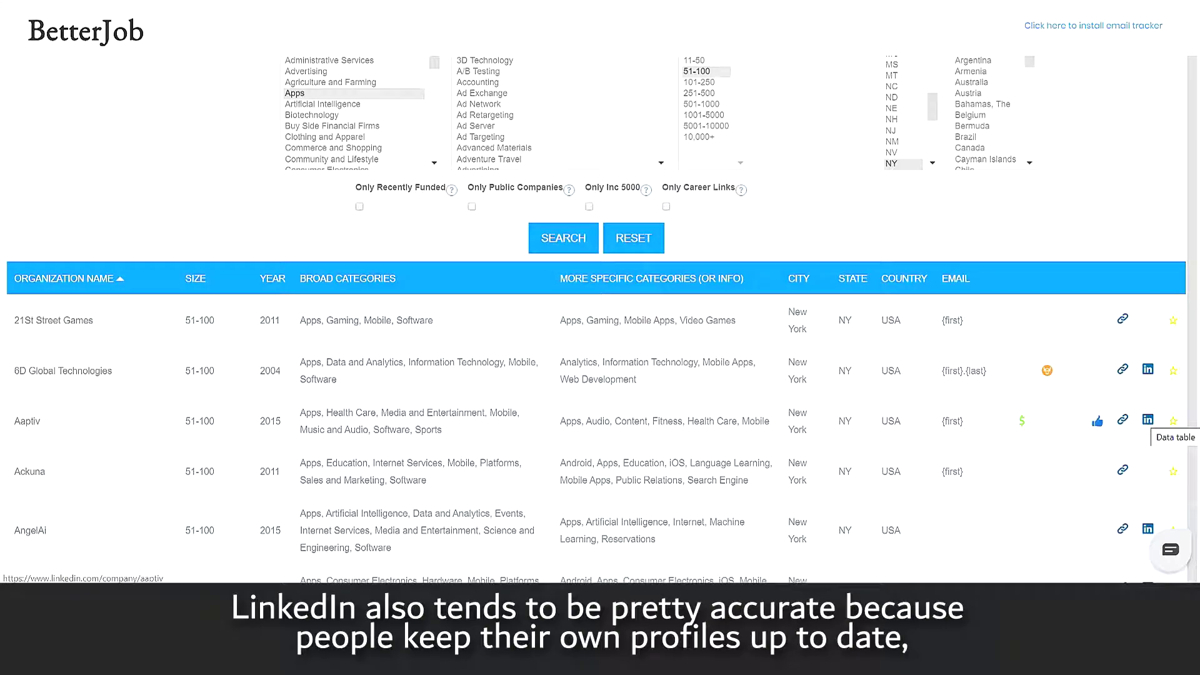
pyautogui.click(1147, 420)
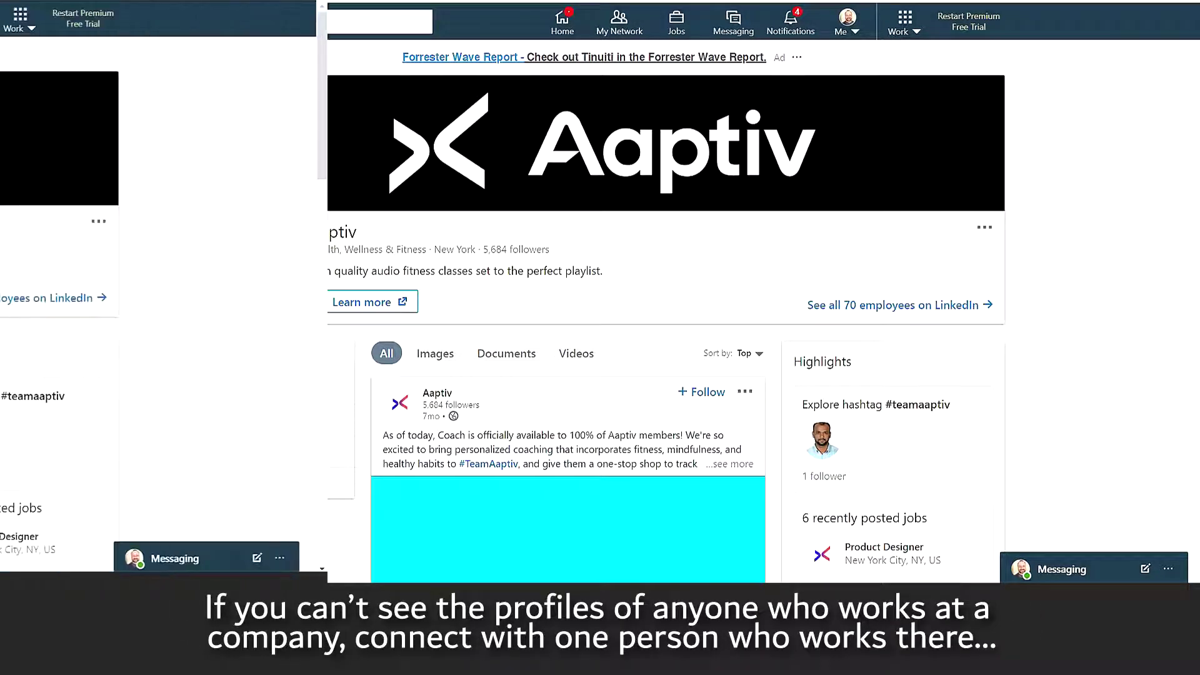
# Open the People section of Aaptiv's LinkedIn page and look through the employee profiles.
pyautogui.click(285, 447)
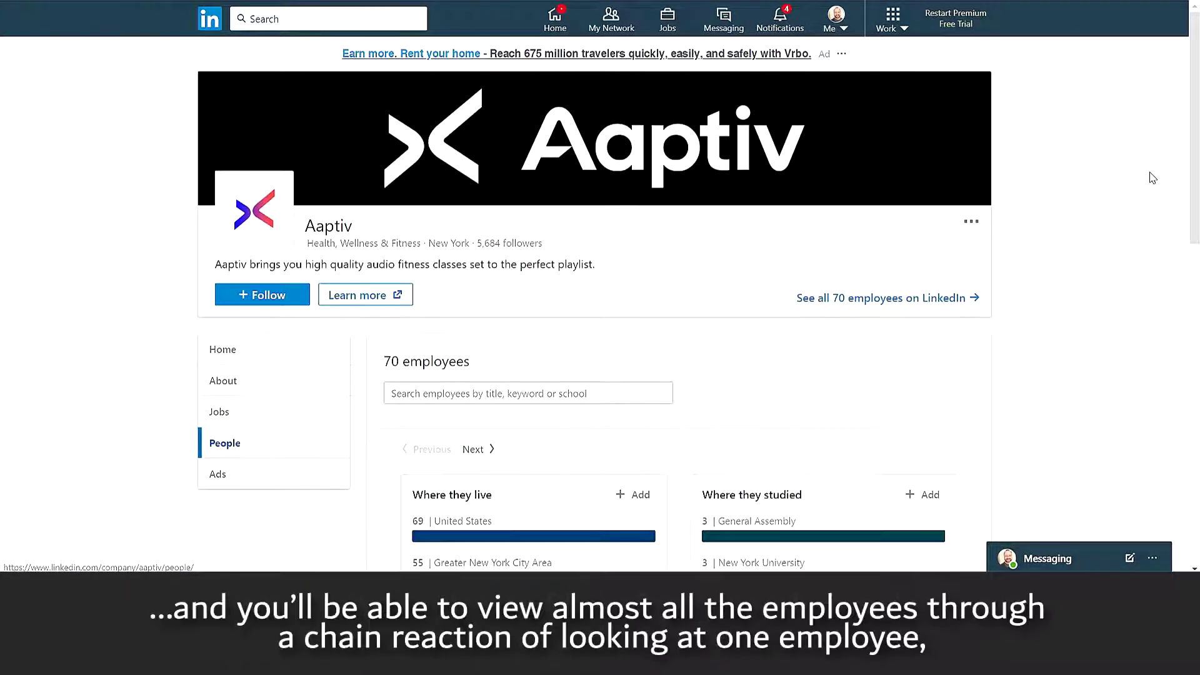
pyautogui.scroll(-5, 1179, 219)
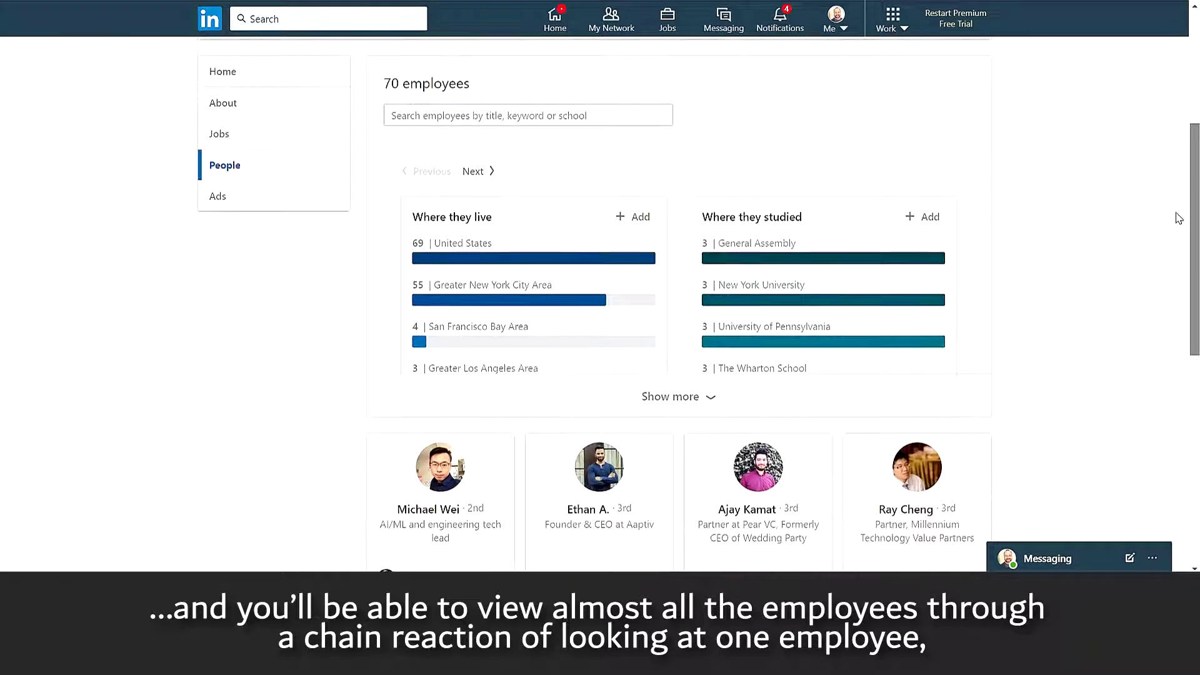
pyautogui.scroll(-2, 1179, 222)
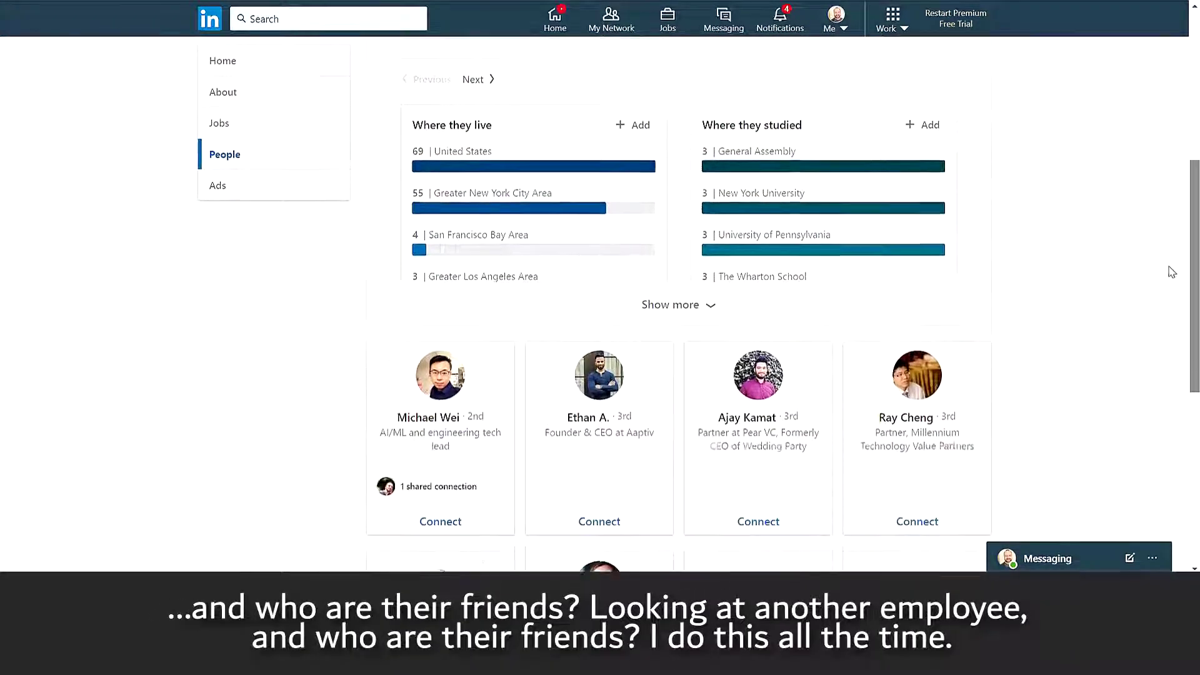
pyautogui.scroll(-3, 1172, 273)
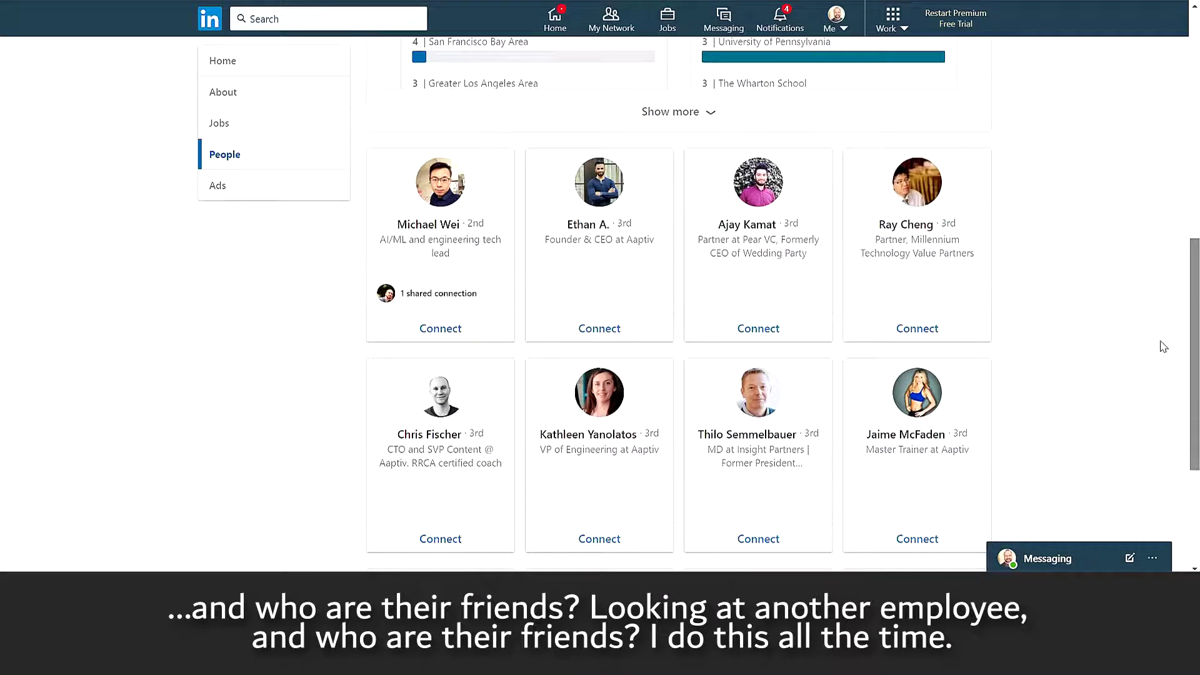